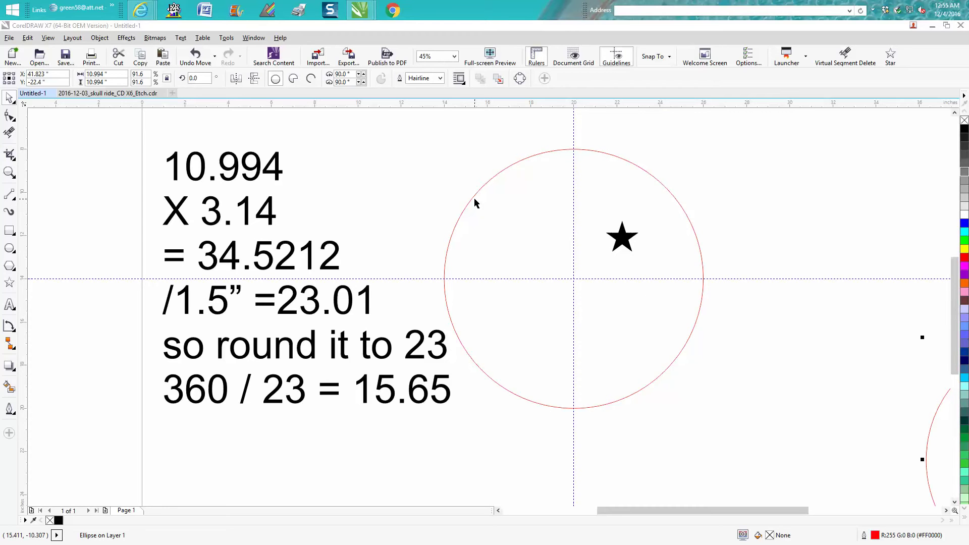
Centre the star horizontally on the red circle and align its top with the circle's top edge
{"action": "left_click", "coordinate": [622, 240]}
{"action": "key", "text": "p"}
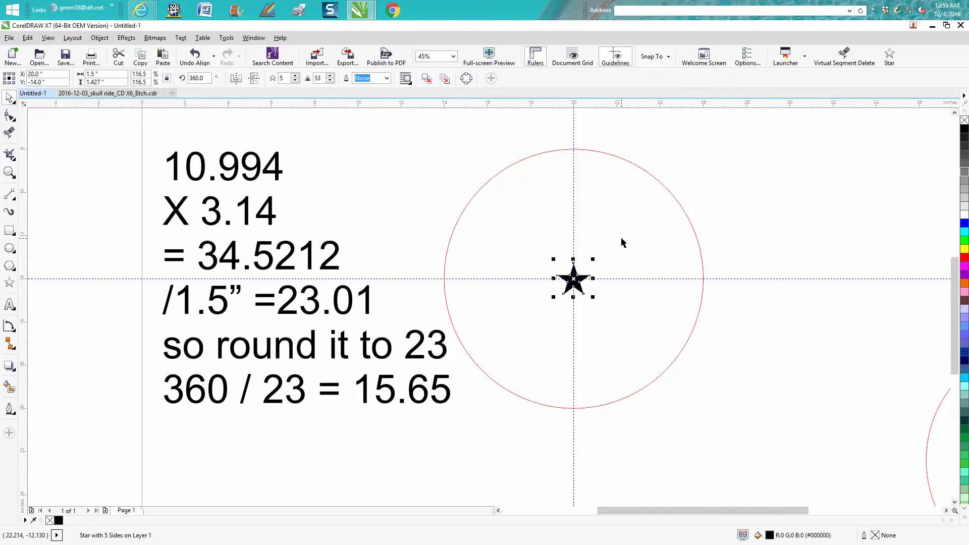
{"action": "left_click_drag", "start_coordinate": [394, 139], "coordinate": [734, 448]}
{"action": "key", "text": "t"}
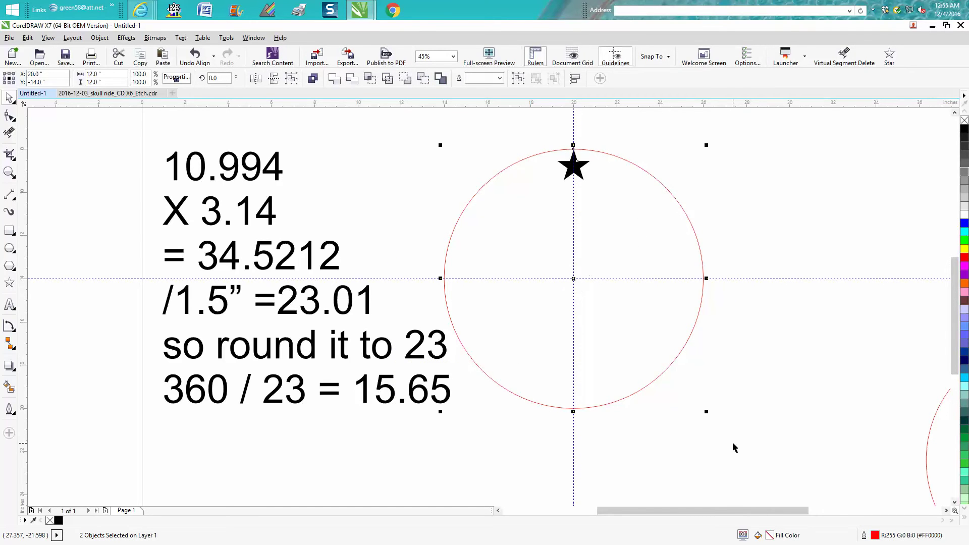
Zoom in on the circle's top and reselect the star on its own
{"action": "left_click", "coordinate": [10, 174]}
{"action": "left_click", "coordinate": [436, 146]}
{"action": "scroll", "coordinate": [597, 185], "scroll_direction": "down", "scroll_amount": 5}
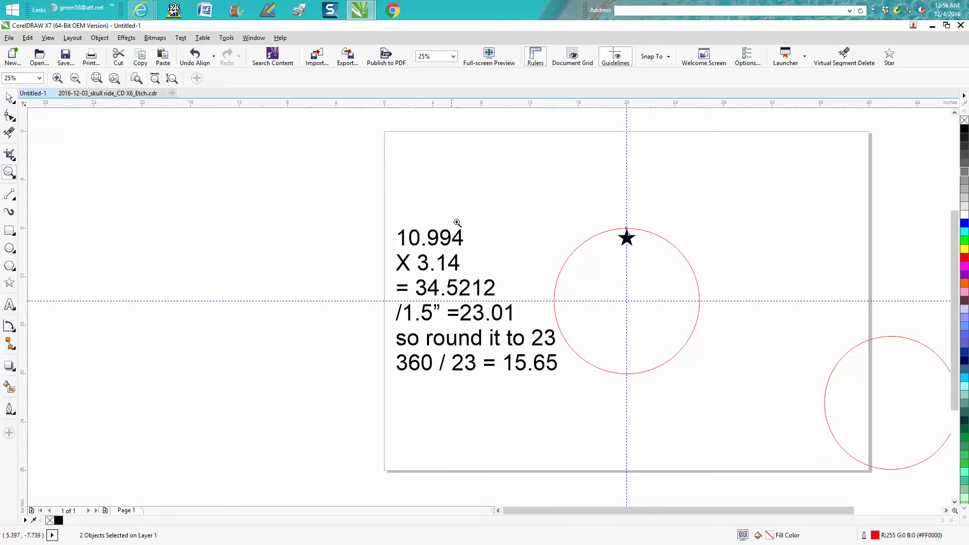
{"action": "left_click_drag", "start_coordinate": [510, 220], "coordinate": [729, 396]}
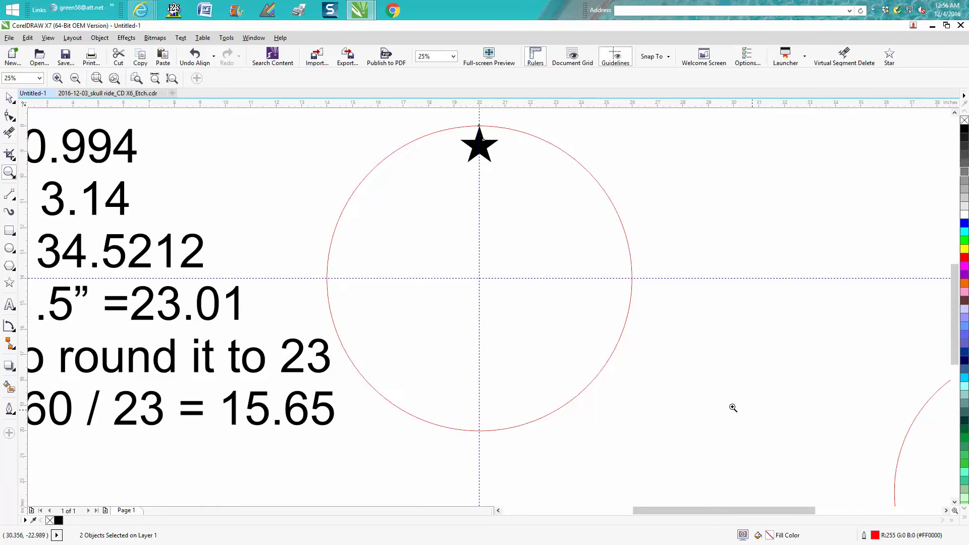
{"action": "left_click", "coordinate": [9, 98]}
{"action": "left_click", "coordinate": [501, 146]}
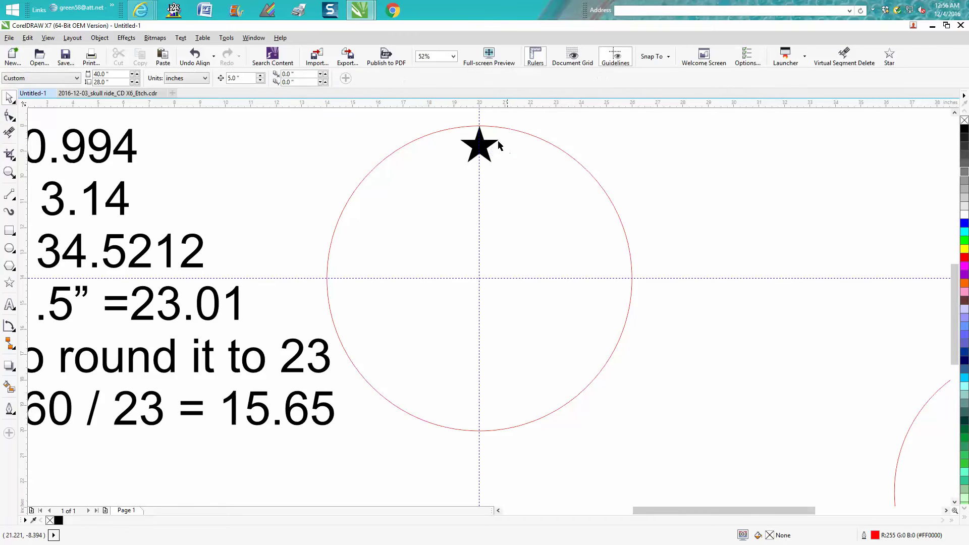
{"action": "left_click", "coordinate": [487, 150]}
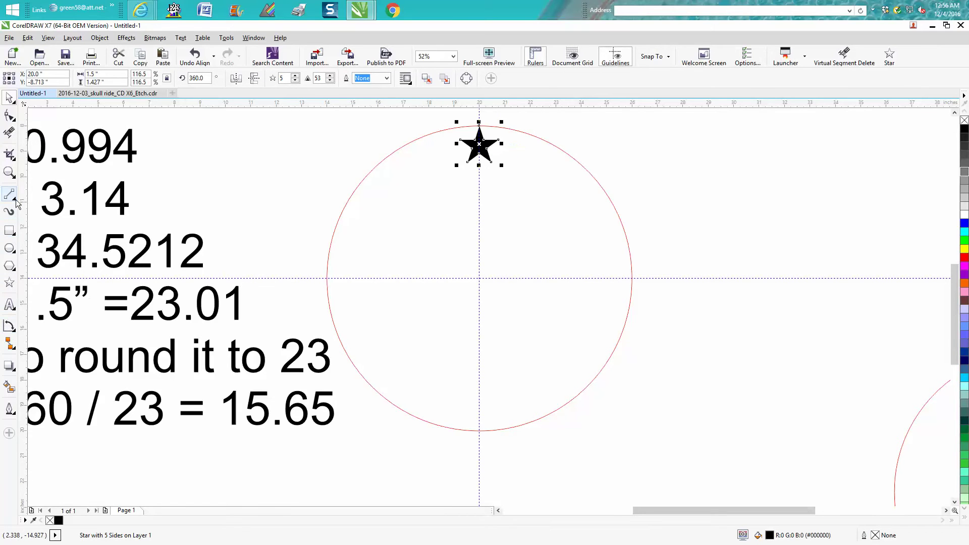
{"action": "left_click", "coordinate": [17, 216]}
{"action": "left_click", "coordinate": [48, 207]}
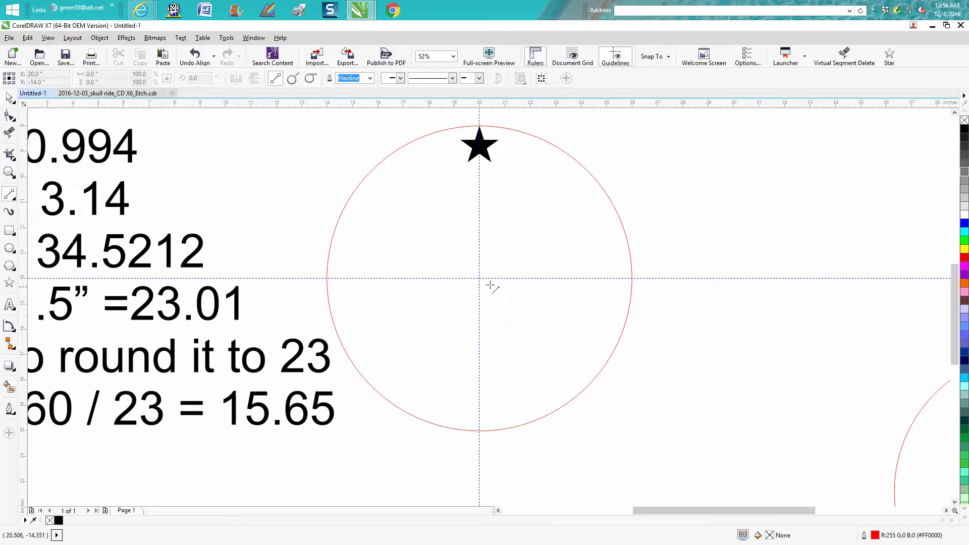
{"action": "left_click_drag", "start_coordinate": [479, 277], "coordinate": [461, 138]}
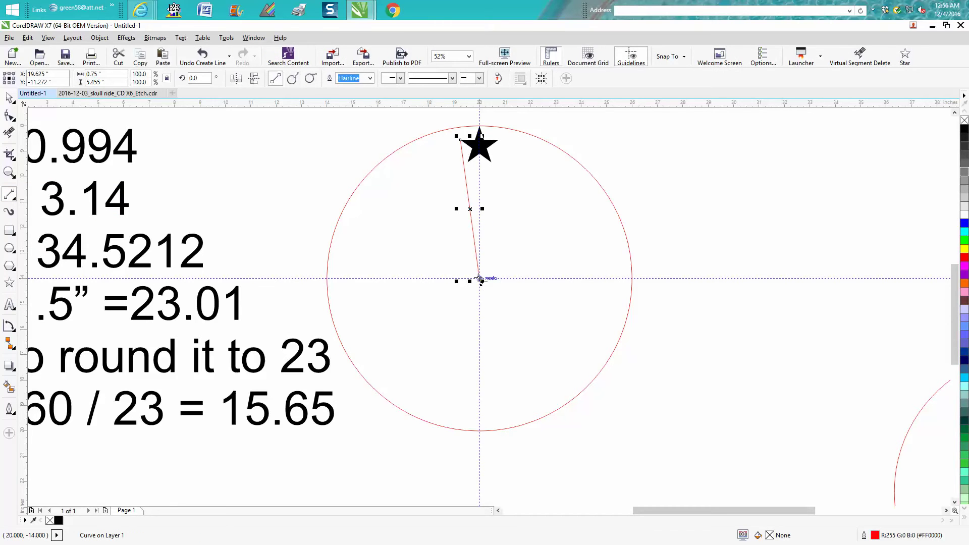
{"action": "left_click_drag", "start_coordinate": [480, 279], "coordinate": [498, 139]}
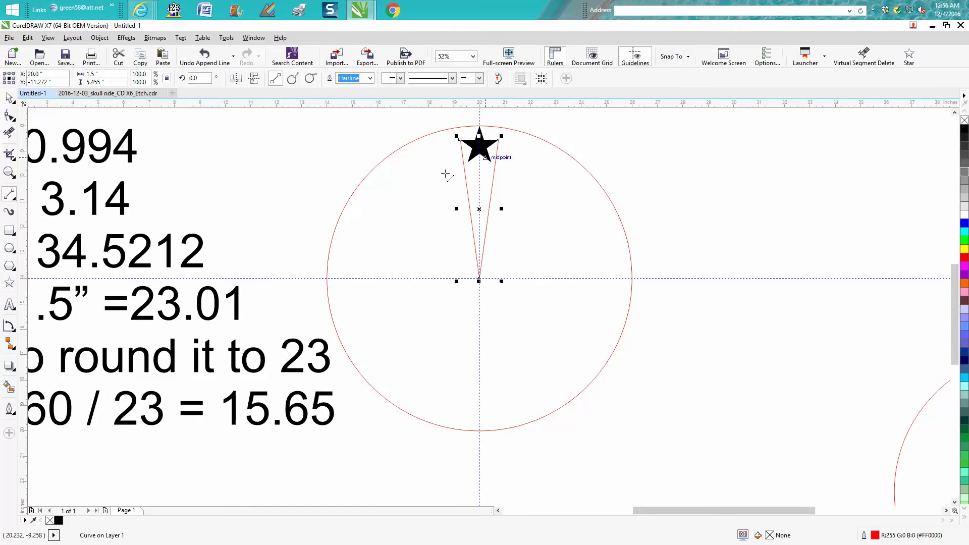
{"action": "left_click", "coordinate": [13, 333]}
{"action": "left_click", "coordinate": [43, 356]}
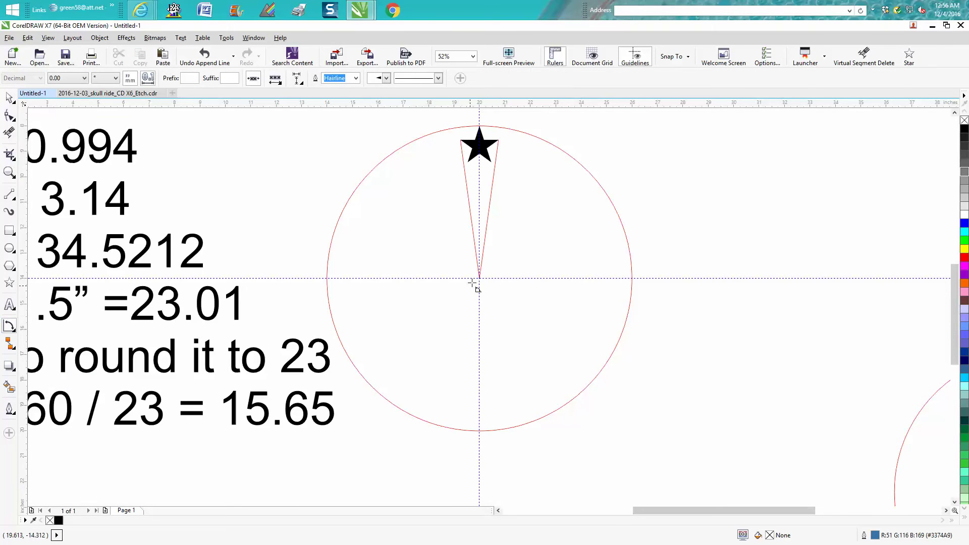
{"action": "left_click_drag", "start_coordinate": [479, 277], "coordinate": [469, 200]}
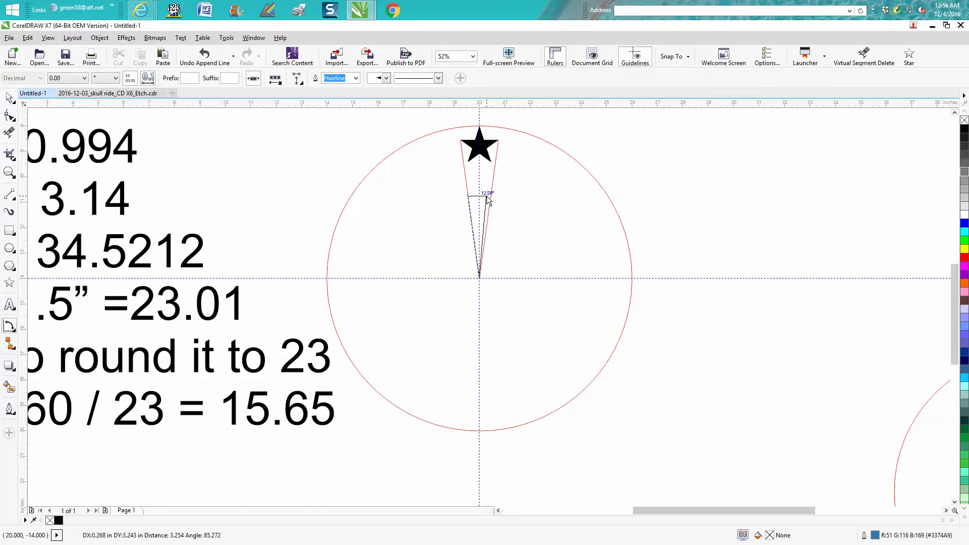
{"action": "left_click", "coordinate": [492, 199]}
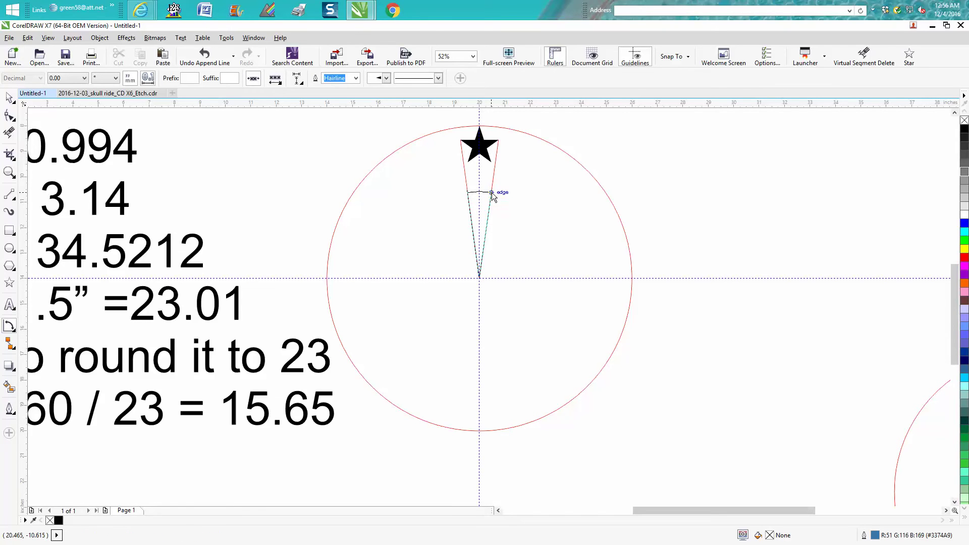
{"action": "left_click", "coordinate": [494, 195]}
{"action": "left_click", "coordinate": [9, 173]}
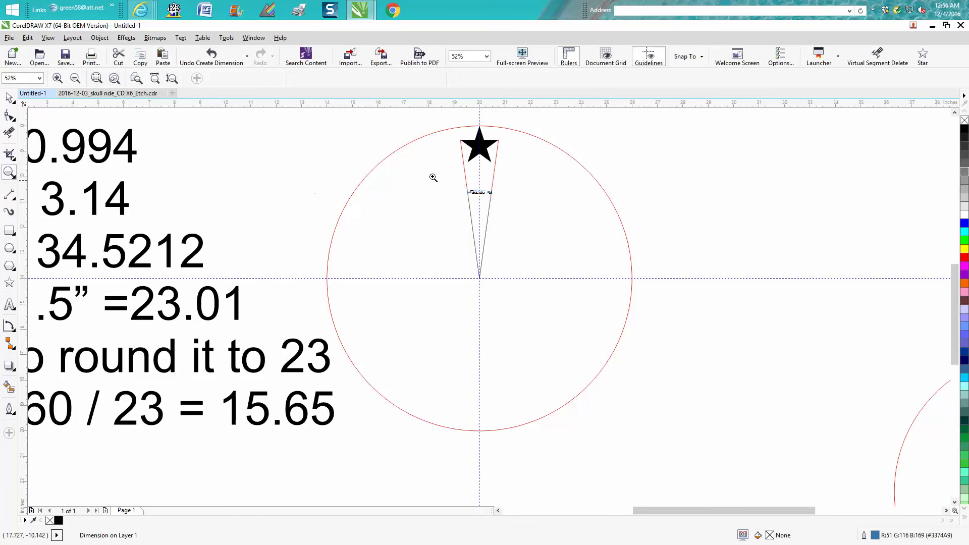
{"action": "left_click_drag", "start_coordinate": [433, 176], "coordinate": [526, 216]}
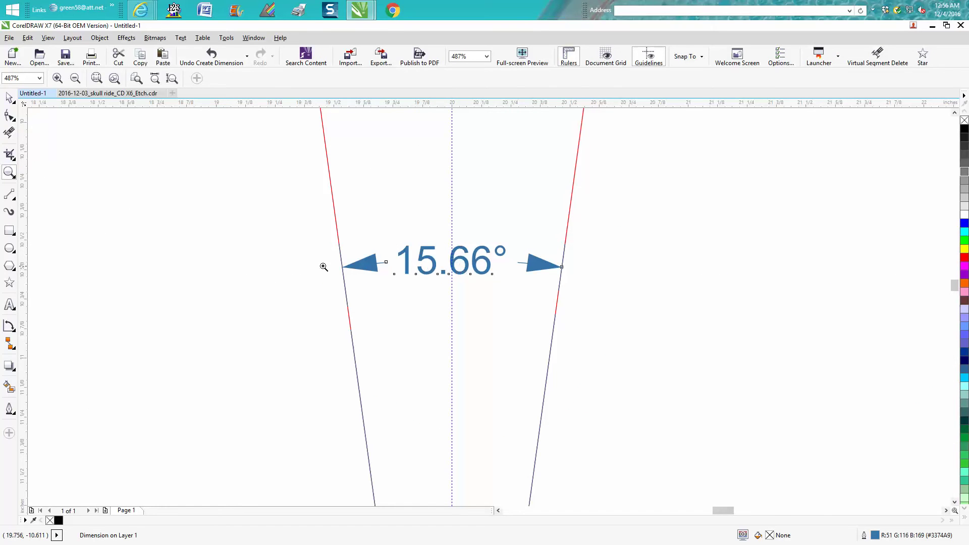
{"action": "left_click", "coordinate": [9, 97]}
{"action": "scroll", "coordinate": [417, 256], "scroll_direction": "down", "scroll_amount": 3}
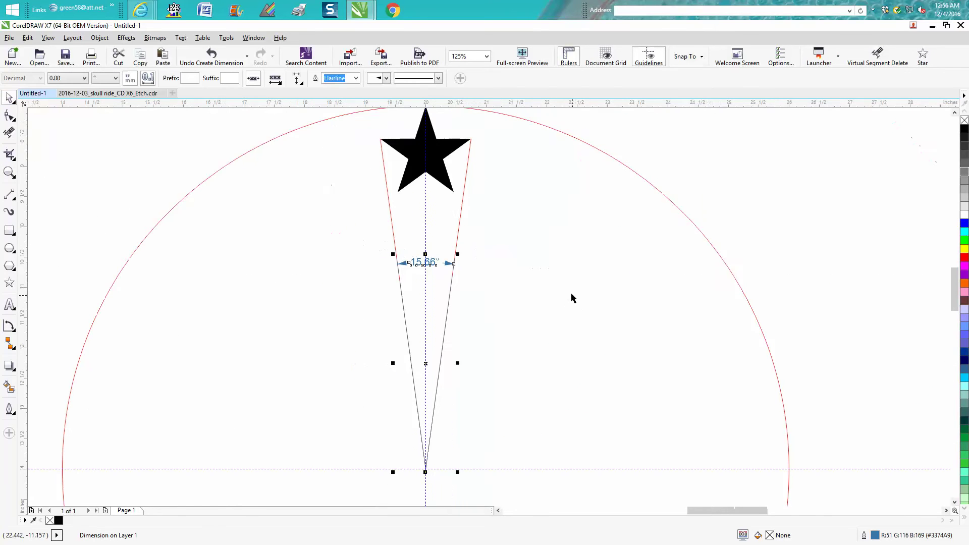
{"action": "key", "text": "Delete"}
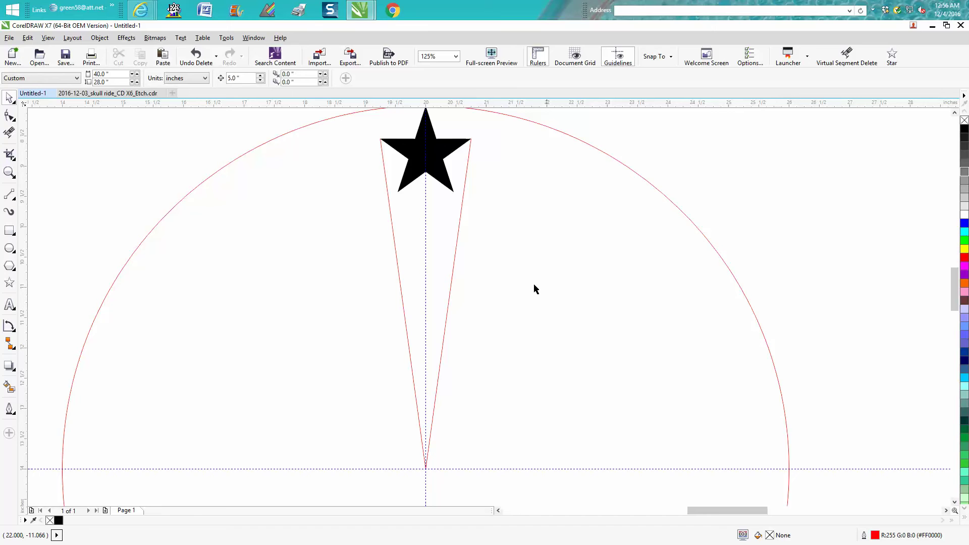
{"action": "left_click", "coordinate": [458, 235]}
{"action": "key", "text": "Delete"}
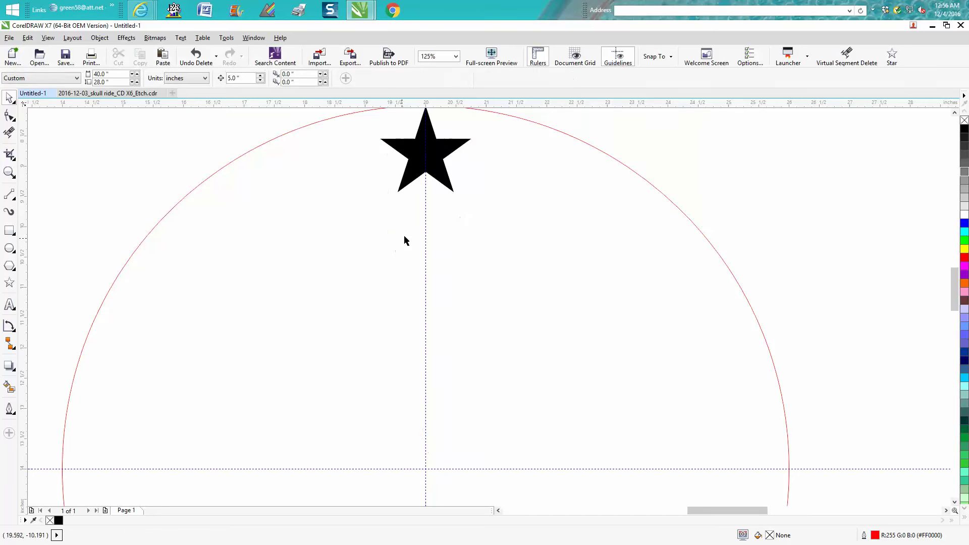
Centre the smaller red circle so it is concentric with the larger one
{"action": "scroll", "coordinate": [463, 240], "scroll_direction": "down", "scroll_amount": 3}
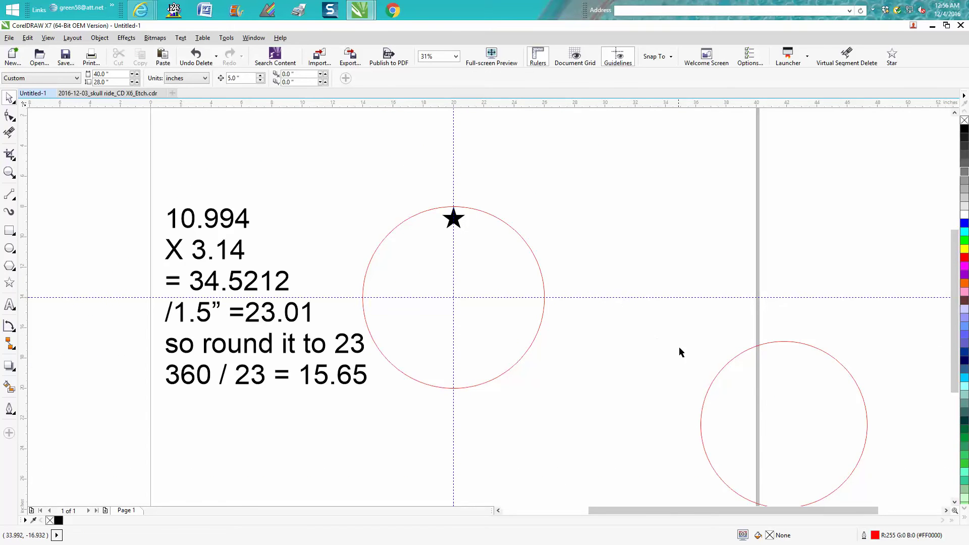
{"action": "left_click", "coordinate": [724, 370]}
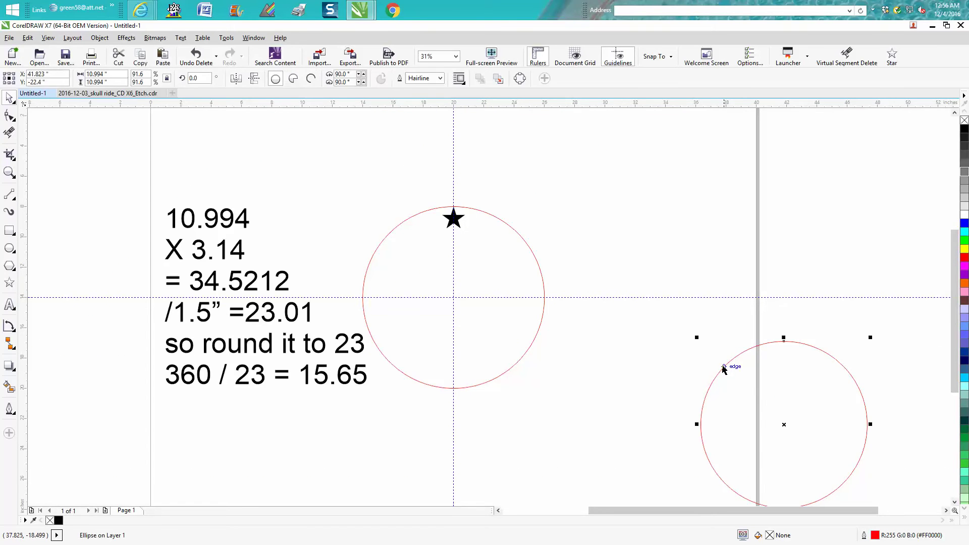
{"action": "key", "text": "p"}
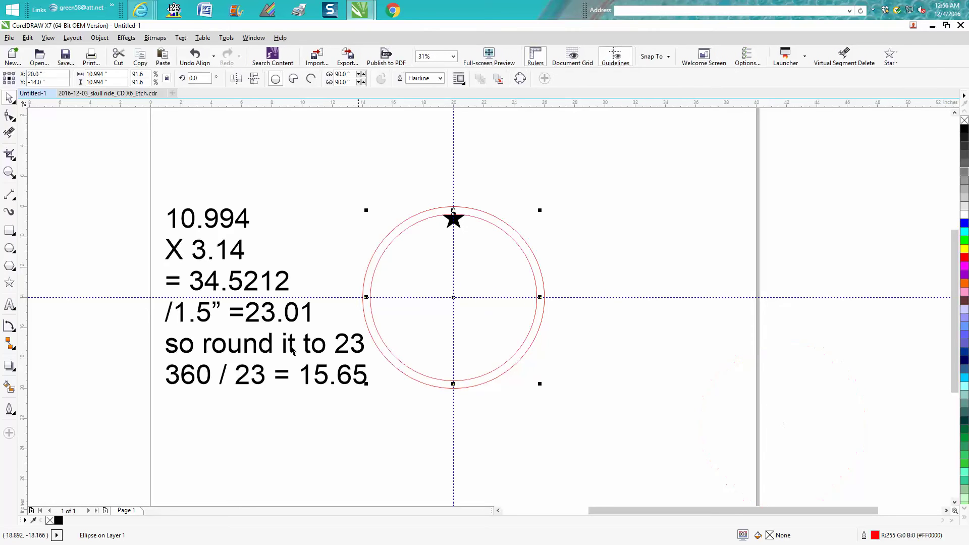
Zoom in on the star between the circles, then zoom back out to the whole page
{"action": "left_click", "coordinate": [9, 172]}
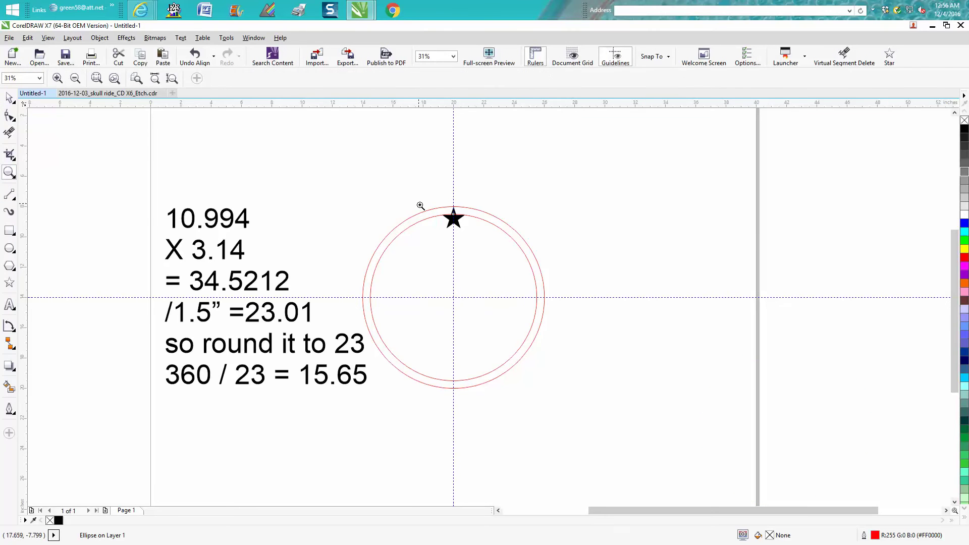
{"action": "left_click_drag", "start_coordinate": [419, 206], "coordinate": [506, 234]}
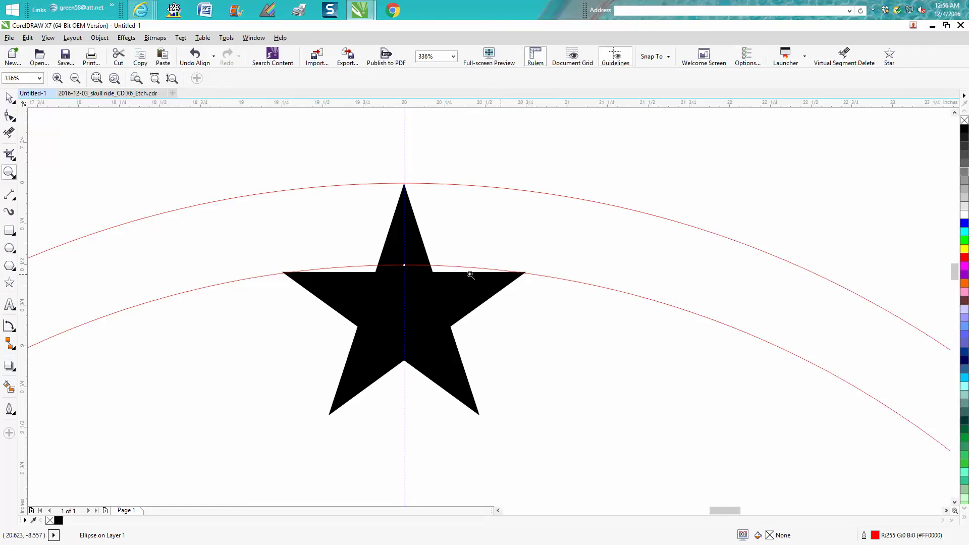
{"action": "scroll", "coordinate": [391, 275], "scroll_direction": "down", "scroll_amount": 3}
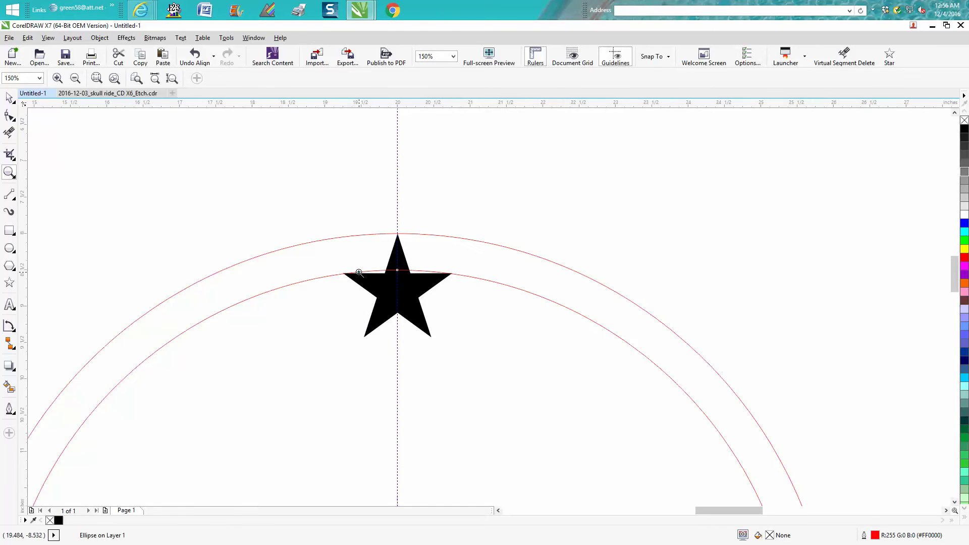
{"action": "scroll", "coordinate": [365, 285], "scroll_direction": "down", "scroll_amount": 5}
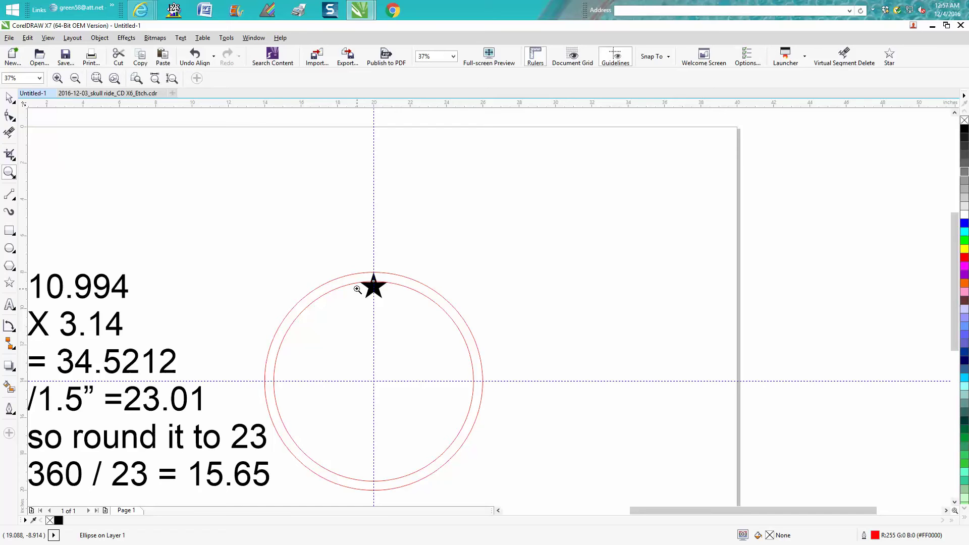
{"action": "right_click", "coordinate": [357, 284]}
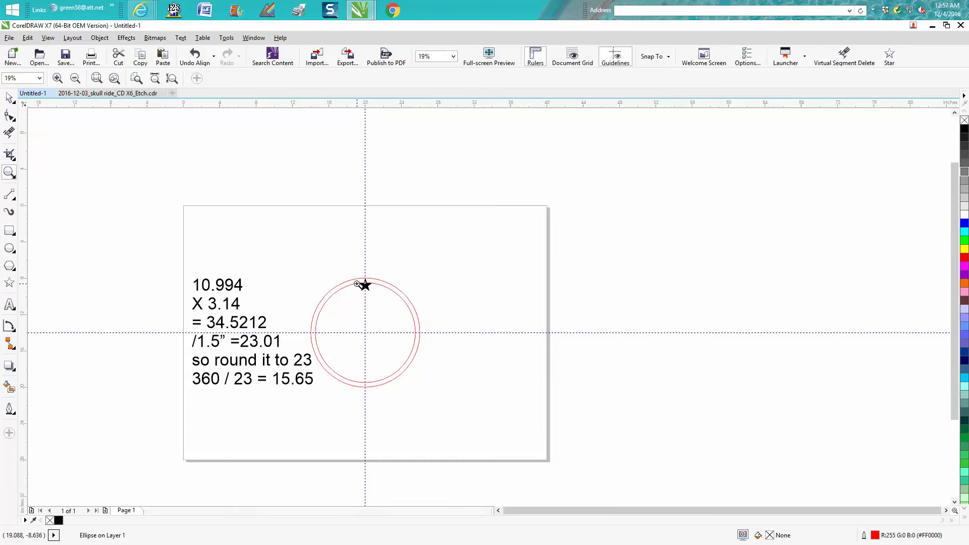
{"action": "left_click", "coordinate": [9, 98]}
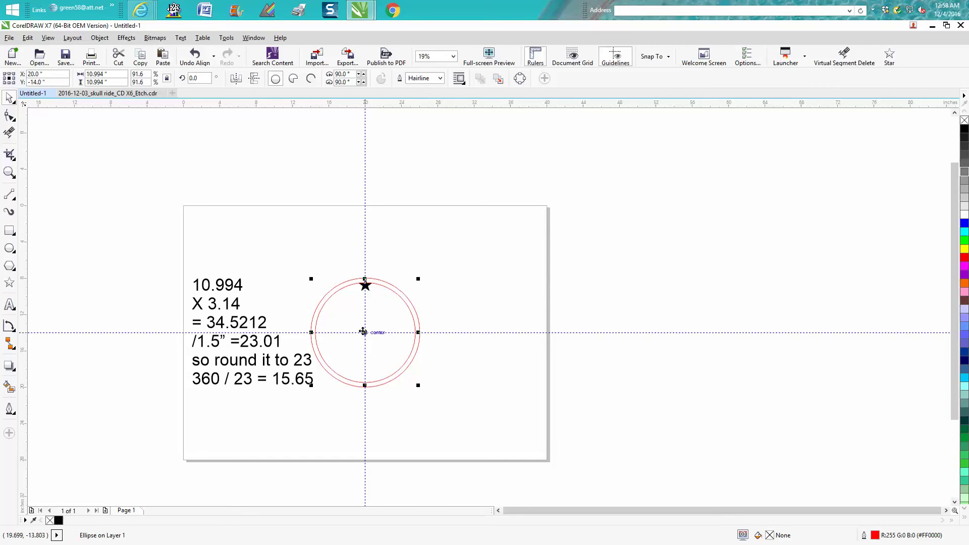
Zoom in, select the top star and duplicate it in place
{"action": "left_click", "coordinate": [10, 172]}
{"action": "left_click_drag", "start_coordinate": [277, 264], "coordinate": [466, 392]}
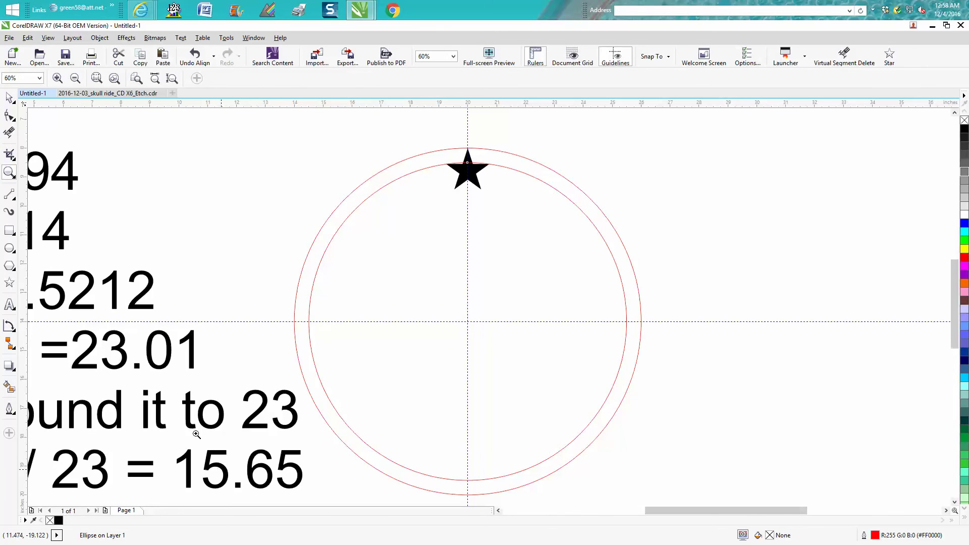
{"action": "left_click", "coordinate": [9, 96]}
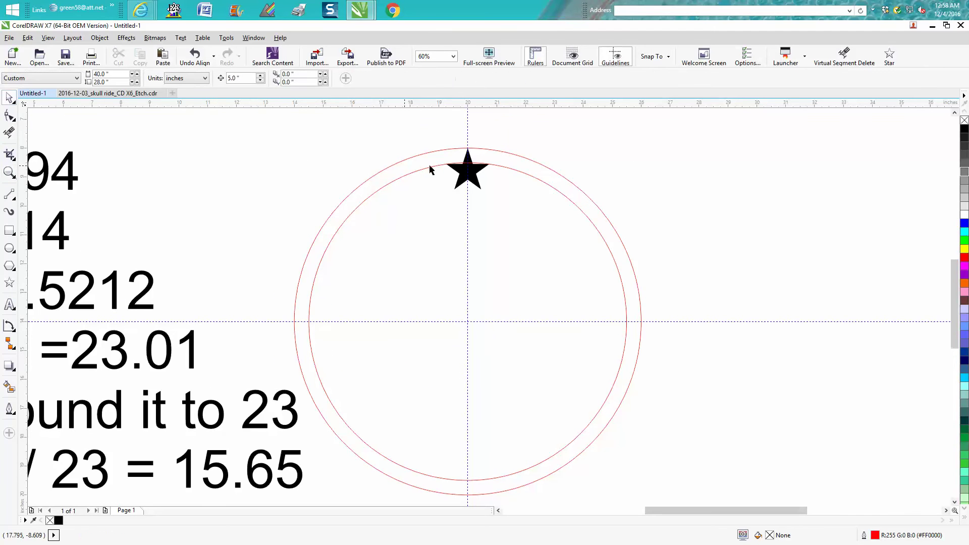
{"action": "left_click", "coordinate": [476, 182]}
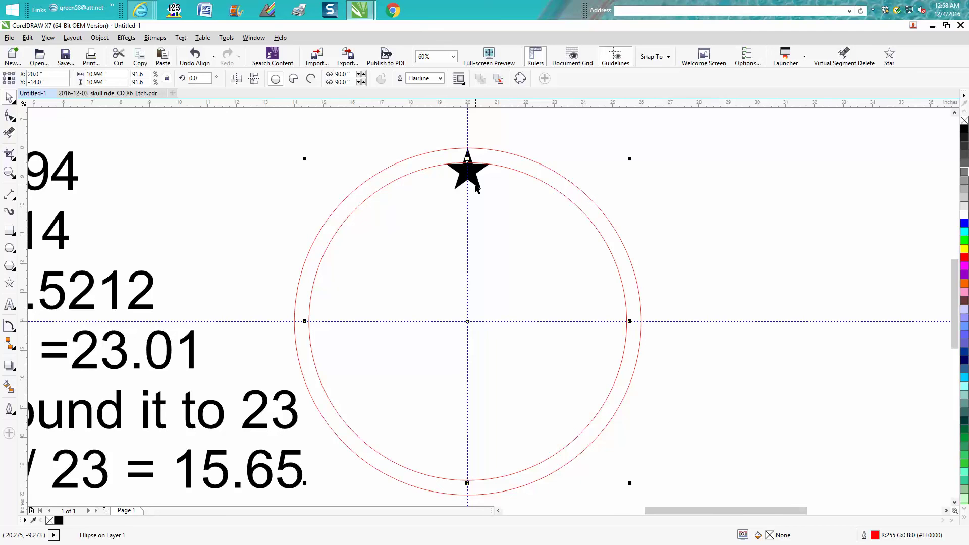
{"action": "left_click", "coordinate": [476, 184]}
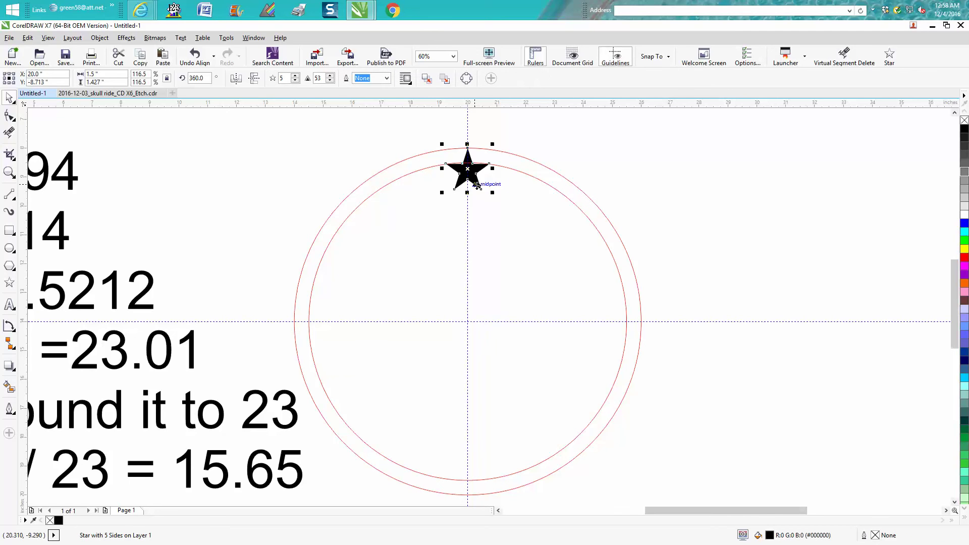
{"action": "key", "text": "ctrl+d"}
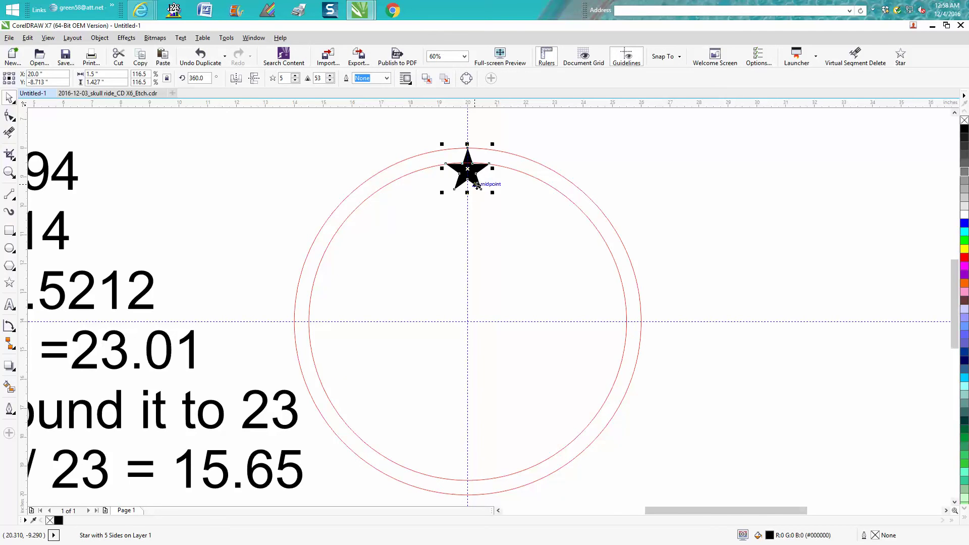
Move the star's rotation centre down to the circle's centre
{"action": "left_click", "coordinate": [477, 185]}
{"action": "mouse_move", "coordinate": [468, 168]}
{"action": "left_mouse_down"}
{"action": "mouse_move", "coordinate": [481, 262]}
{"action": "mouse_move", "coordinate": [474, 321]}
{"action": "left_mouse_up"}
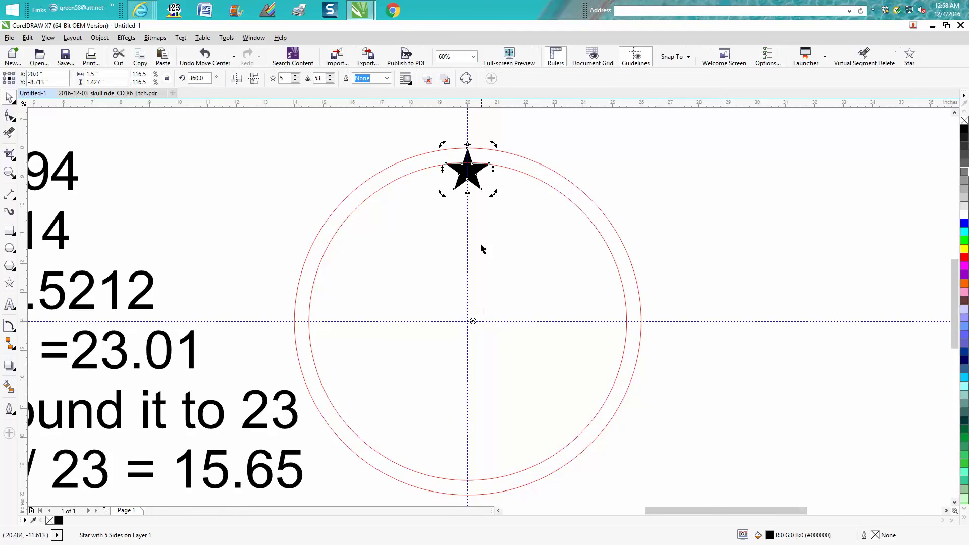
{"action": "left_click", "coordinate": [589, 148]}
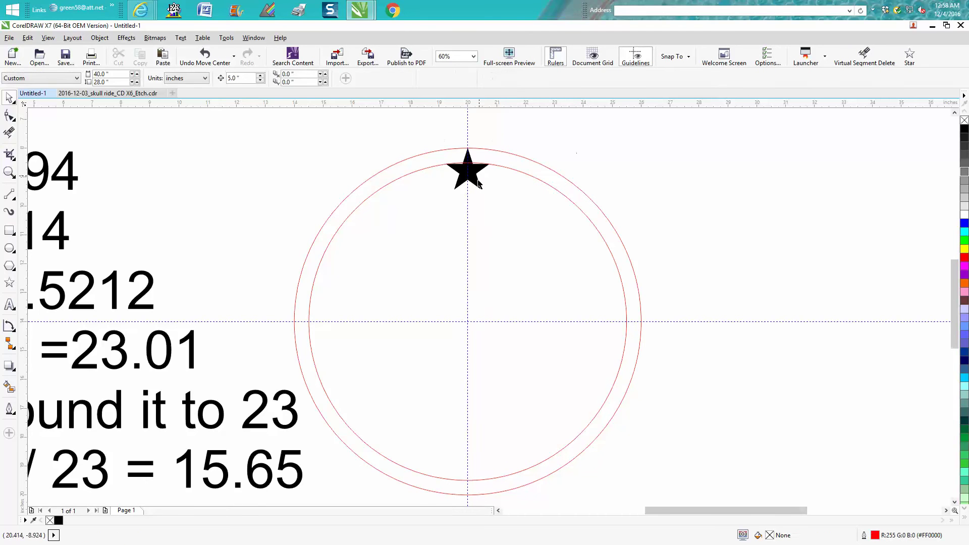
{"action": "left_click", "coordinate": [477, 183]}
{"action": "left_click", "coordinate": [478, 183]}
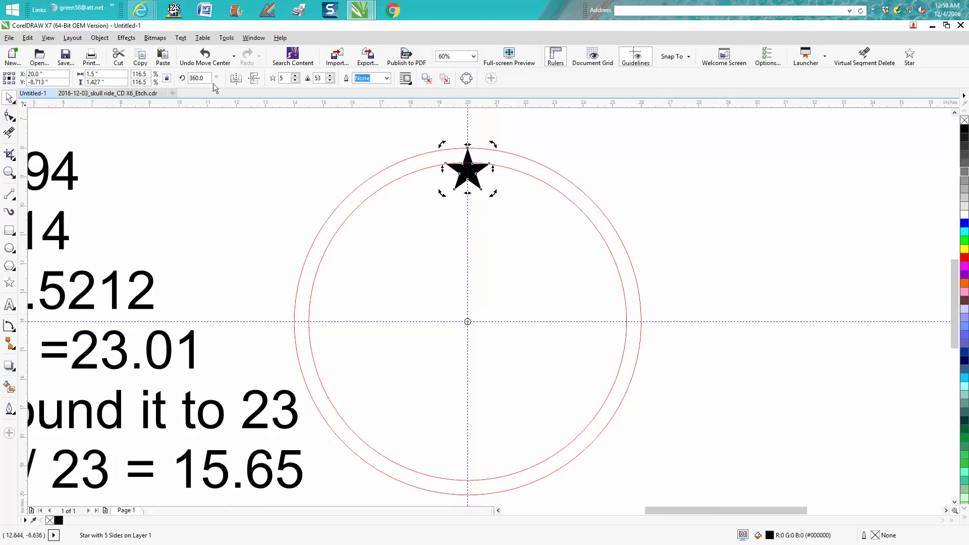
Rotate the star copy 16.65° and duplicate the rotated star
{"action": "double_click", "coordinate": [200, 80]}
{"action": "type", "text": "16.65"}
{"action": "key", "text": "Return"}
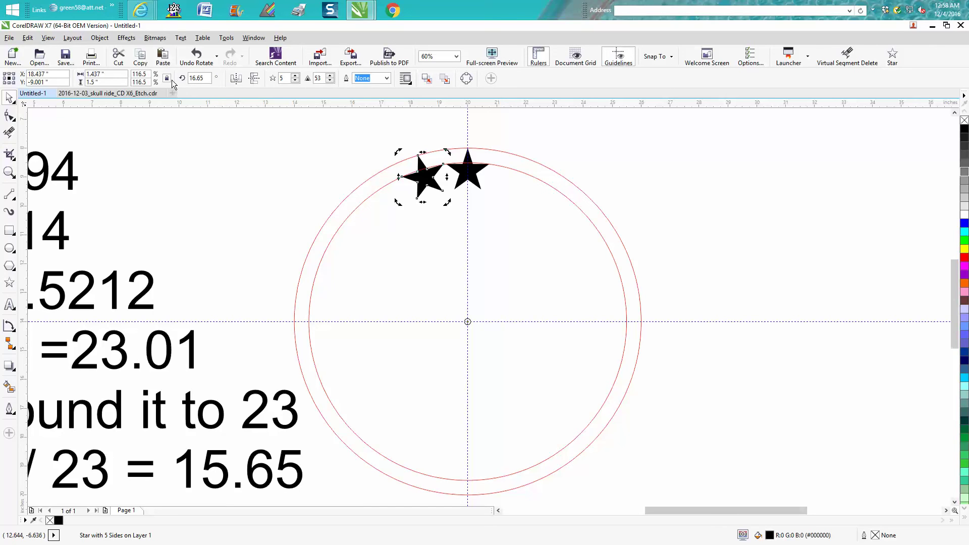
{"action": "key", "text": "ctrl+d"}
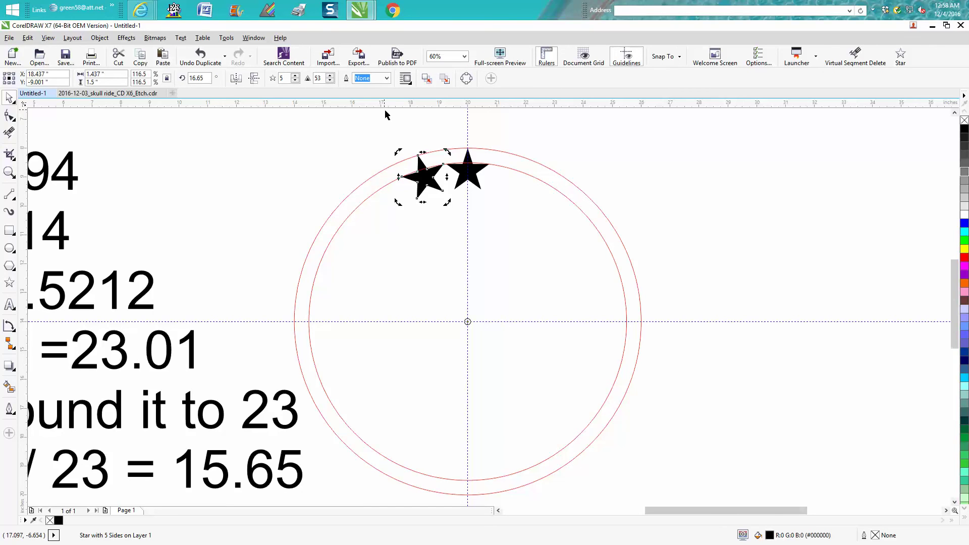
{"action": "left_click_drag", "start_coordinate": [204, 79], "coordinate": [183, 83]}
Undo the duplicate and rotation, then rotate the star copy 15.65° instead
{"action": "left_click", "coordinate": [205, 58]}
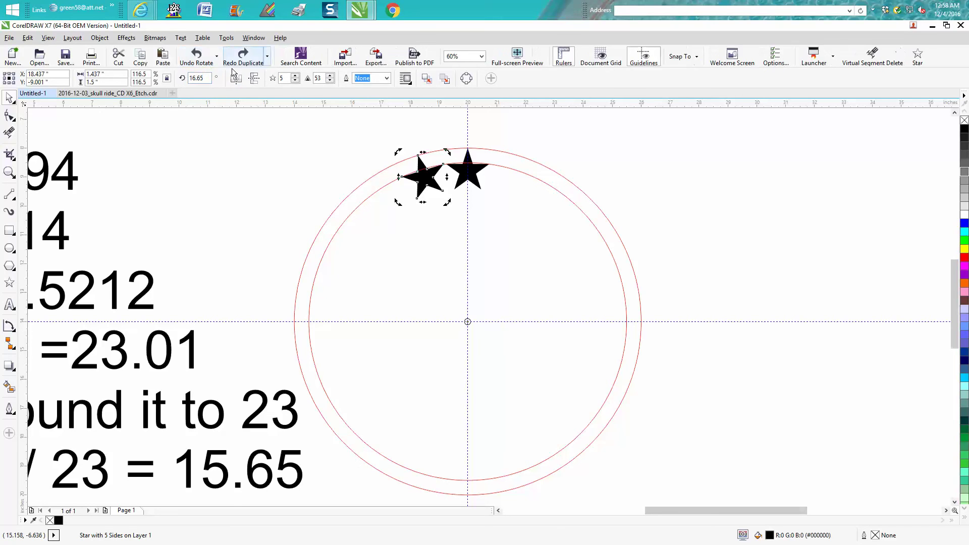
{"action": "left_click", "coordinate": [198, 54]}
{"action": "left_click_drag", "start_coordinate": [209, 77], "coordinate": [177, 81]}
{"action": "type", "text": "15.65"}
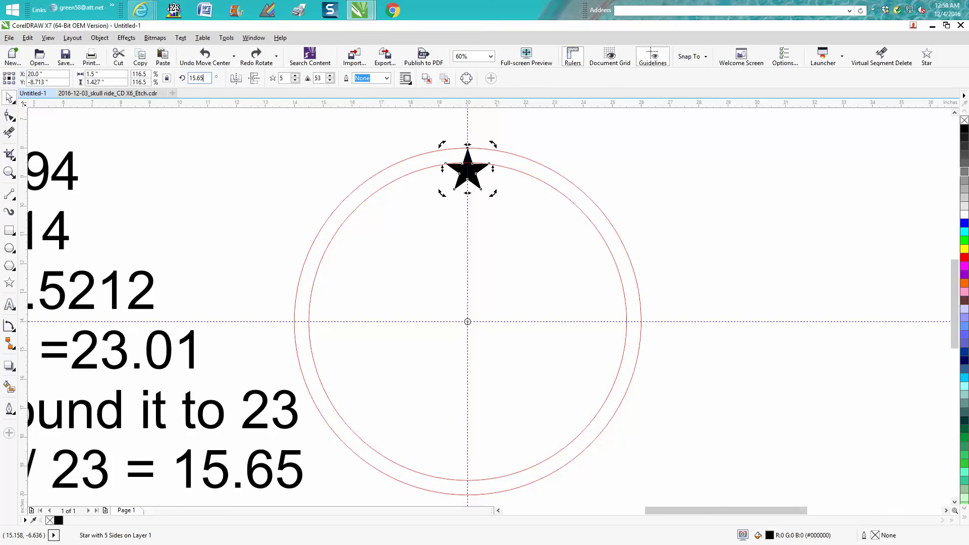
{"action": "key", "text": "Return"}
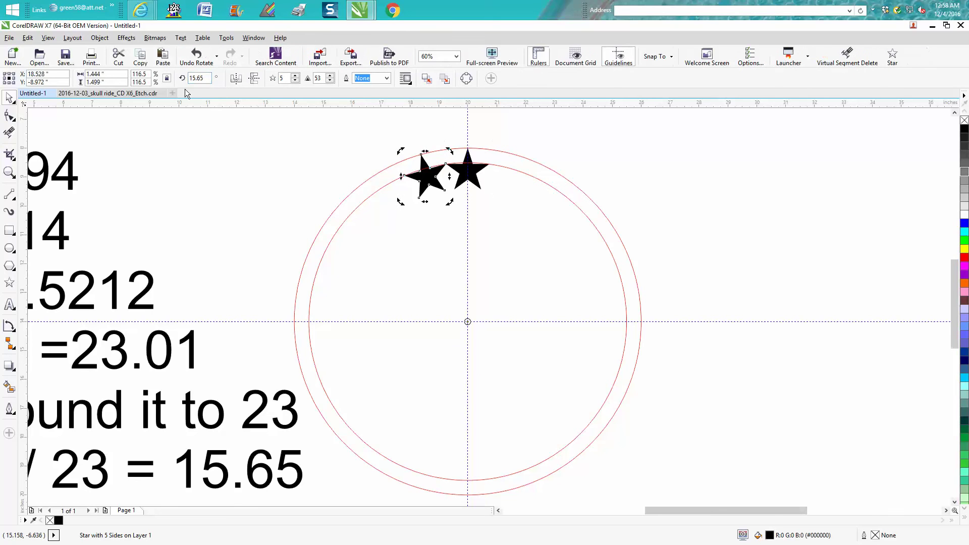
Repeat the duplicate-and-rotate until the star ring closes, sending the last star to back
{"action": "key", "text": "KP_Add"}
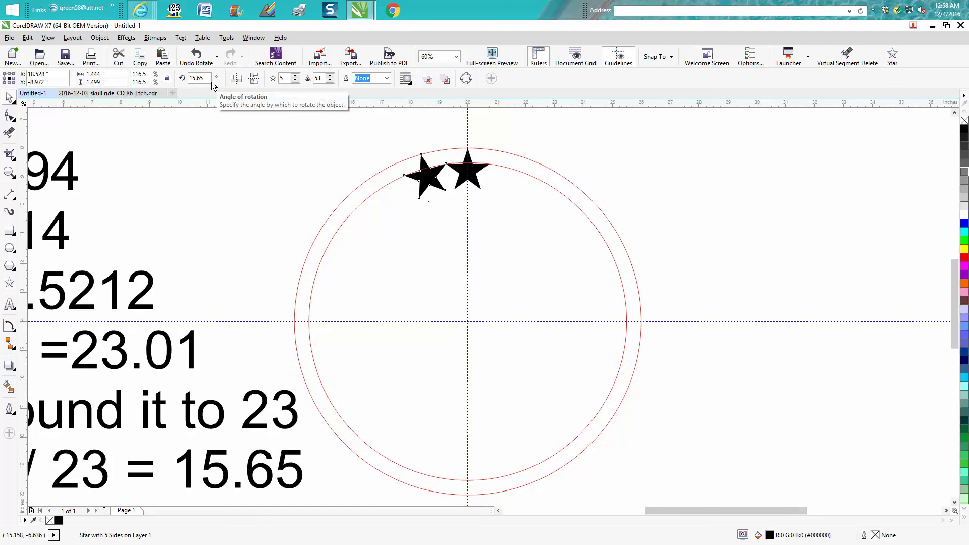
{"action": "left_click_drag", "start_coordinate": [209, 80], "coordinate": [164, 82]}
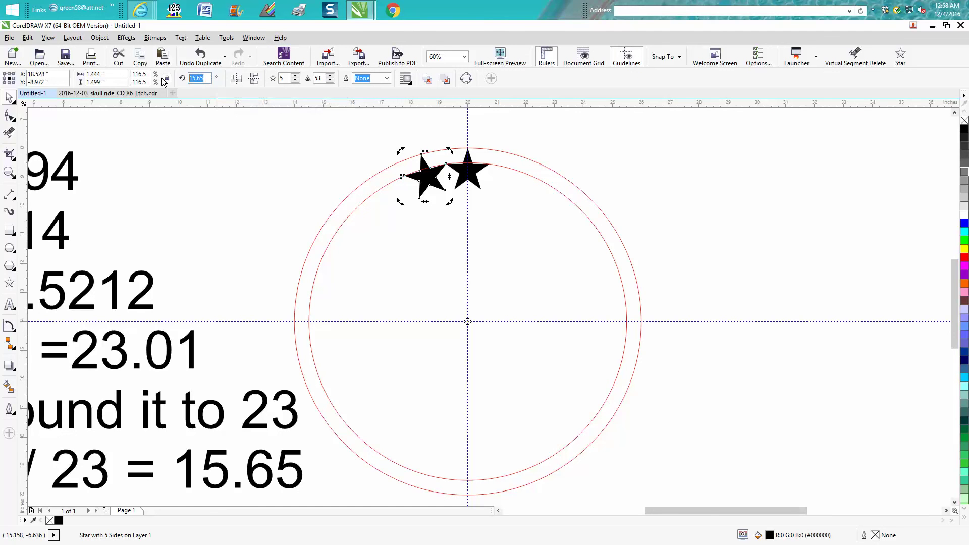
{"action": "type", "text": "31.3"}
{"action": "key", "text": "Return"}
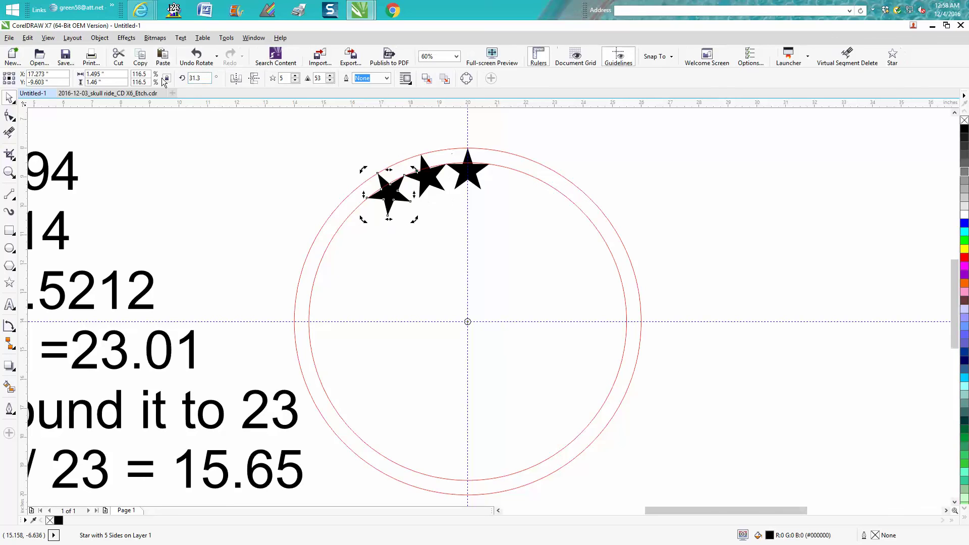
{"action": "key", "text": "ctrl+d"}
{"action": "key", "text": "ctrl+d"}
{"action": "key", "text": "ctrl+d"}
{"action": "key", "text": "ctrl+d"}
{"action": "key", "text": "ctrl+d"}
{"action": "key", "text": "ctrl+d"}
{"action": "key", "text": "ctrl+d"}
{"action": "key", "text": "ctrl+d"}
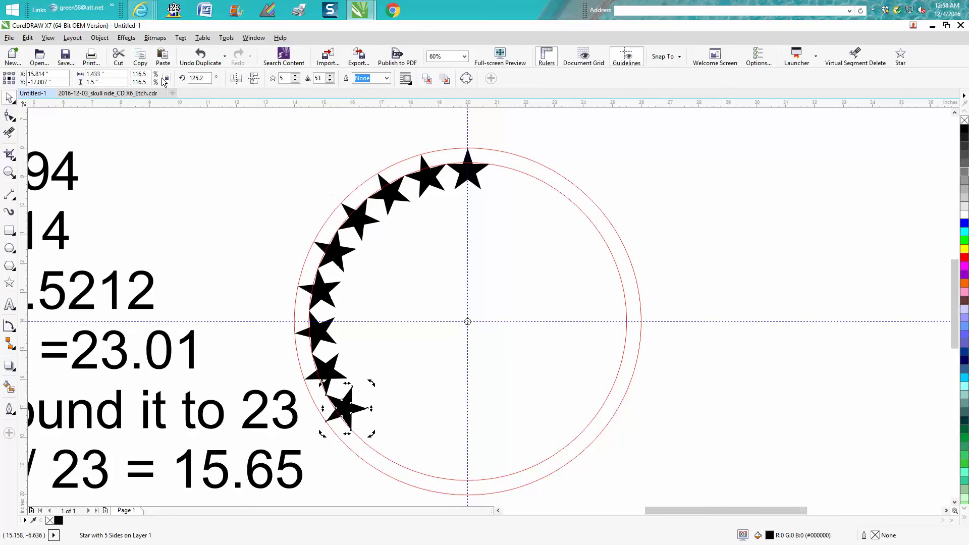
{"action": "key", "text": "ctrl+d"}
{"action": "key", "text": "ctrl+d"}
{"action": "key", "text": "ctrl+d"}
{"action": "key", "text": "ctrl+d"}
{"action": "key", "text": "ctrl+d"}
{"action": "key", "text": "ctrl+d"}
{"action": "key", "text": "ctrl+d"}
{"action": "key", "text": "ctrl+d"}
{"action": "key", "text": "ctrl+d"}
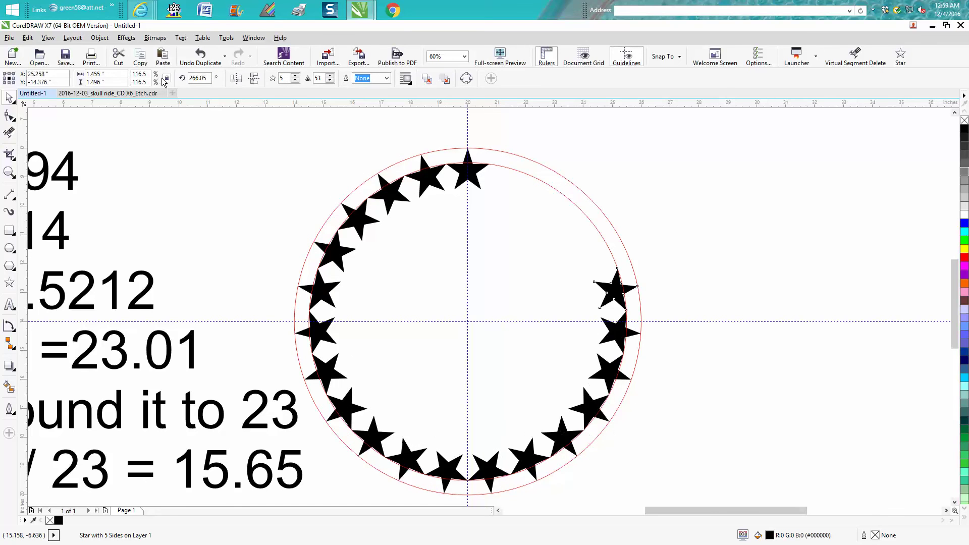
{"action": "key", "text": "ctrl+d"}
{"action": "key", "text": "ctrl+d"}
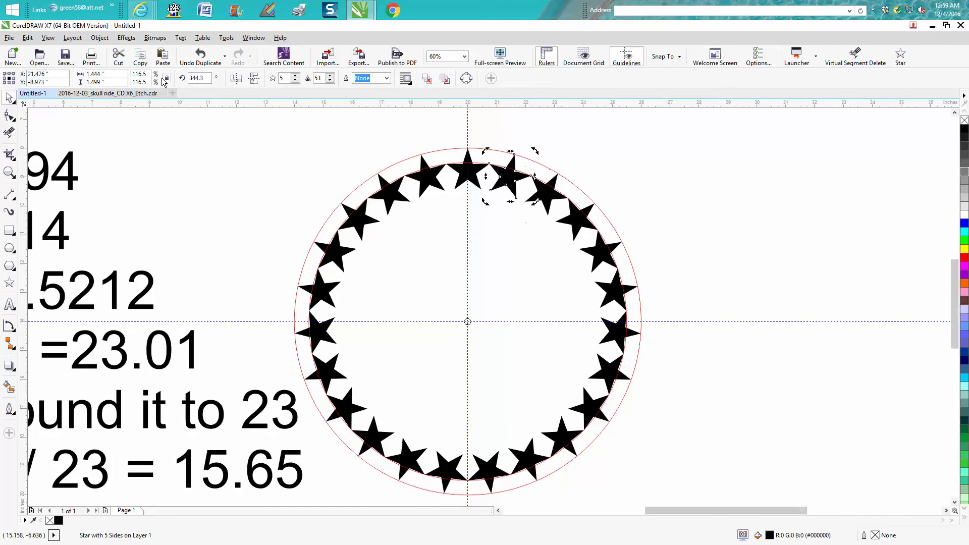
{"action": "left_click", "coordinate": [444, 78]}
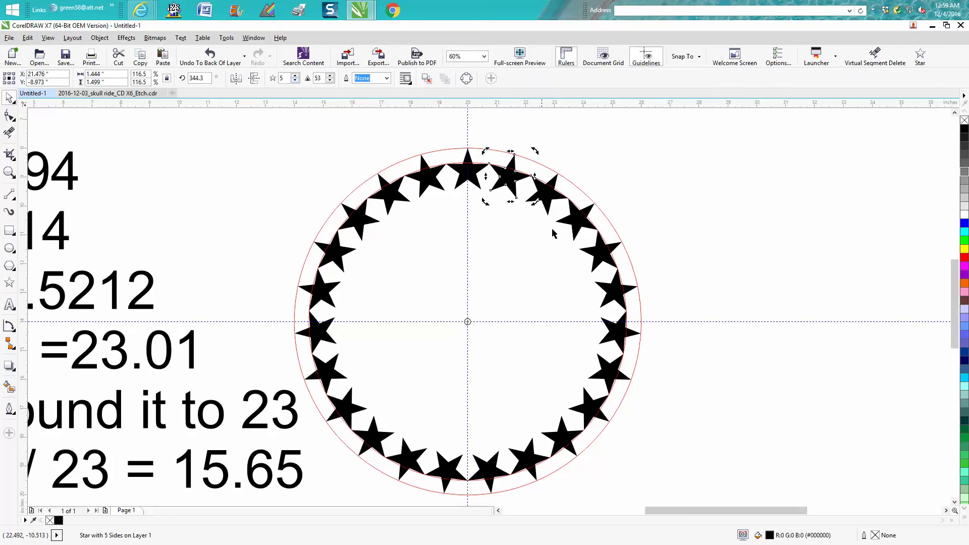
Delete the inner guide circle and zoom in to check a star tip against the red circle
{"action": "left_click", "coordinate": [610, 249]}
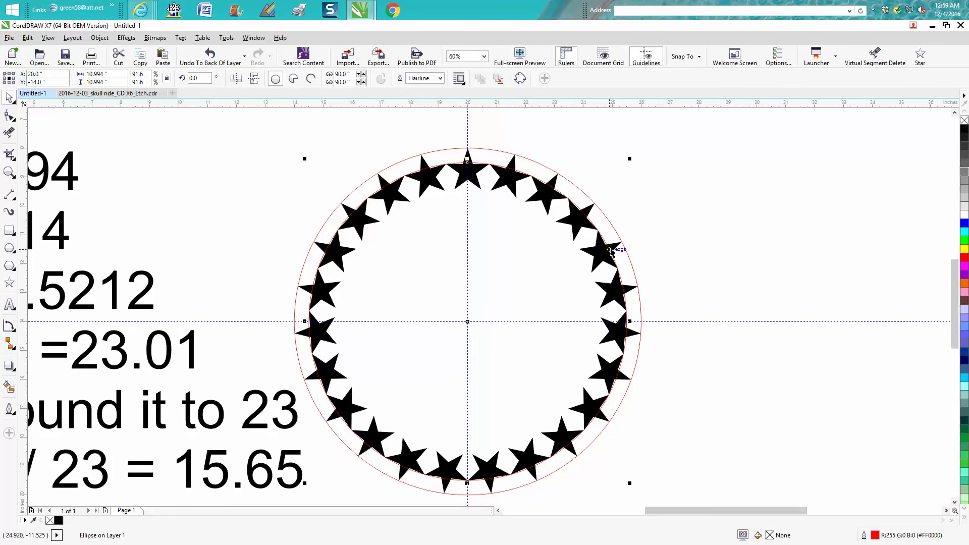
{"action": "key", "text": "Delete"}
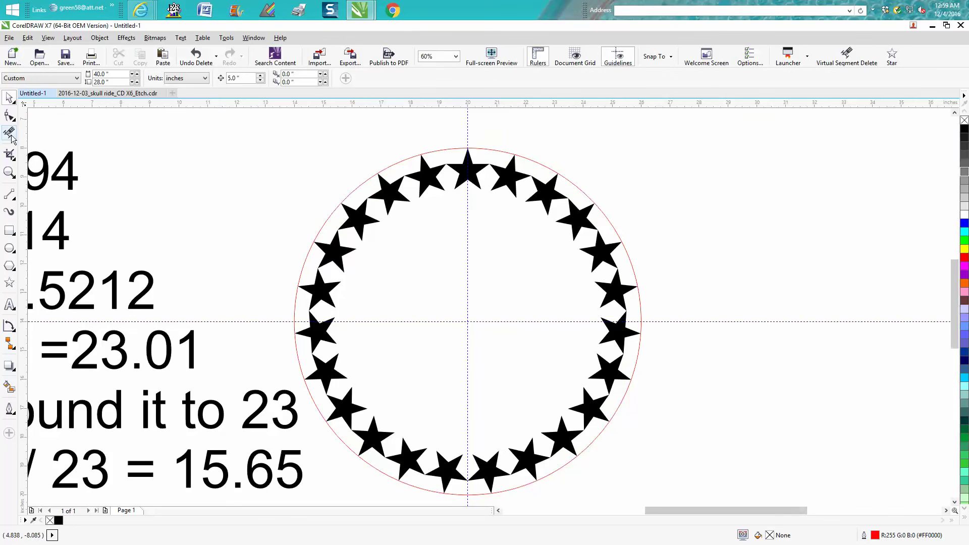
{"action": "left_click", "coordinate": [9, 172]}
{"action": "left_click_drag", "start_coordinate": [310, 146], "coordinate": [674, 245]}
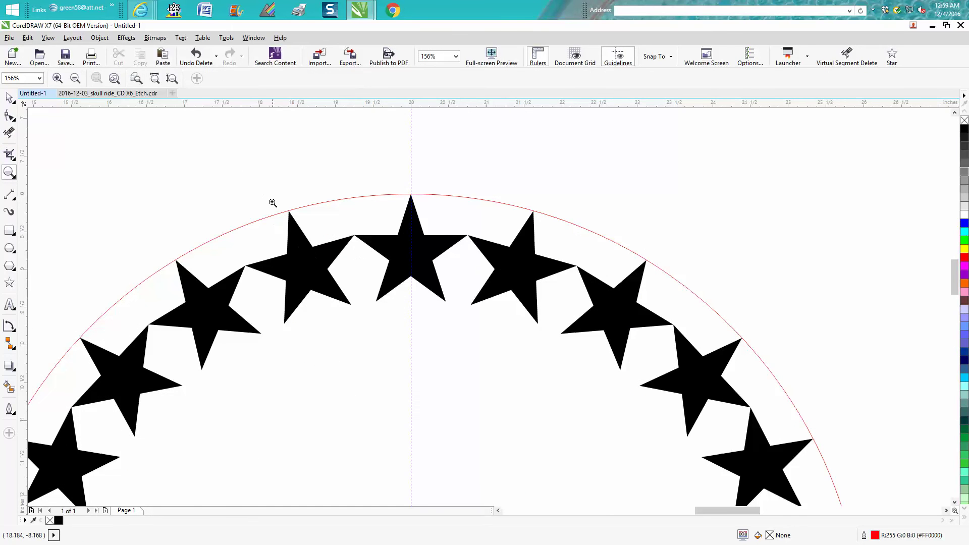
{"action": "left_click_drag", "start_coordinate": [271, 201], "coordinate": [307, 233]}
{"action": "scroll", "coordinate": [473, 253], "scroll_direction": "down", "scroll_amount": 5}
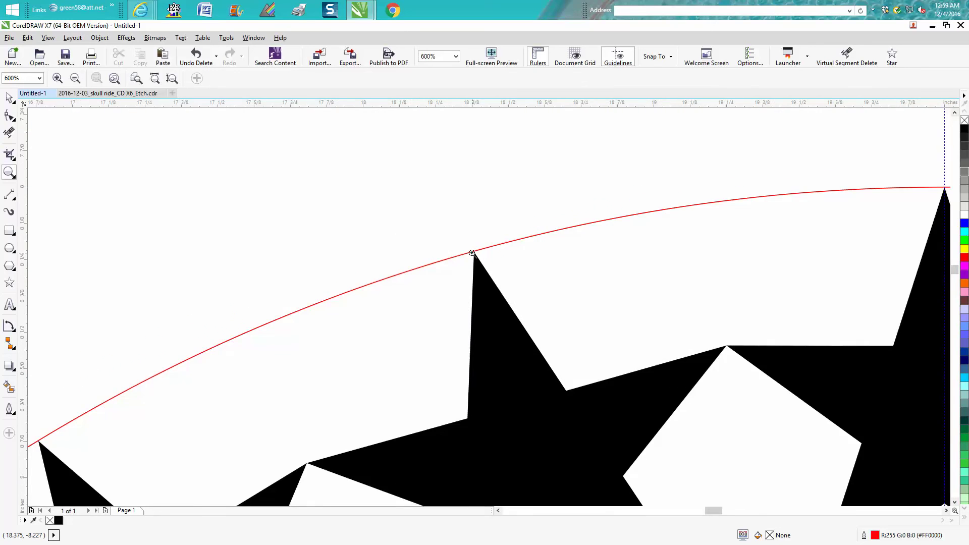
{"action": "scroll", "coordinate": [474, 252], "scroll_direction": "down", "scroll_amount": 1}
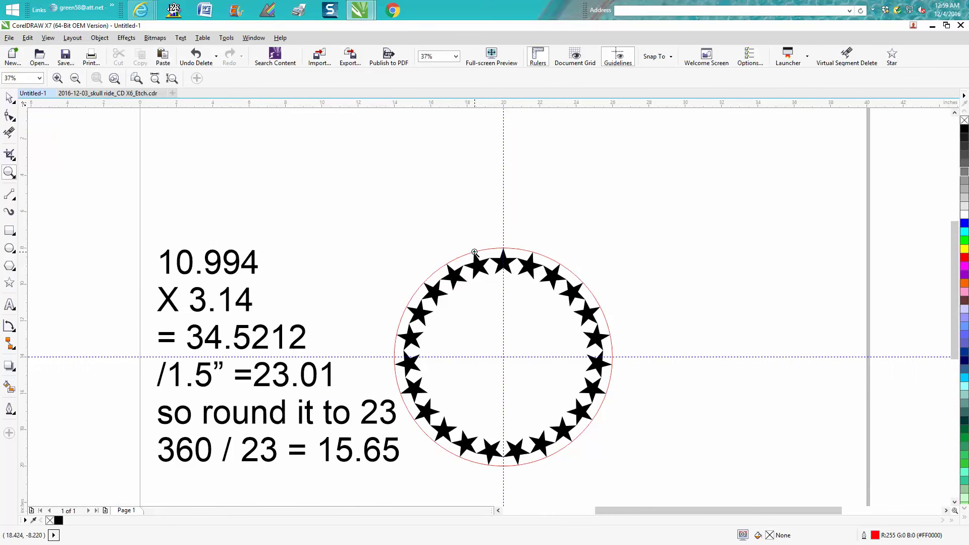
Nudge the red circle off to the right, away from the stars
{"action": "left_click", "coordinate": [14, 98]}
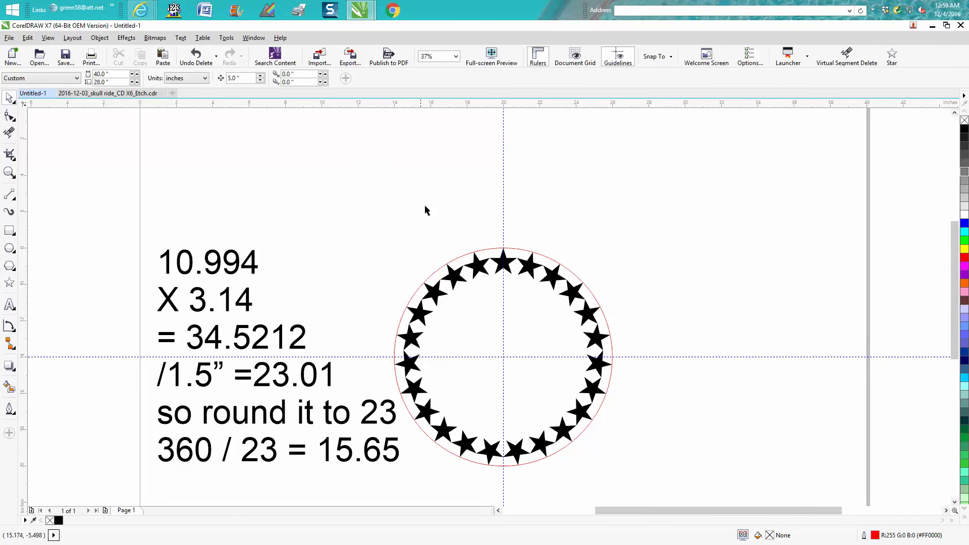
{"action": "left_click", "coordinate": [494, 250]}
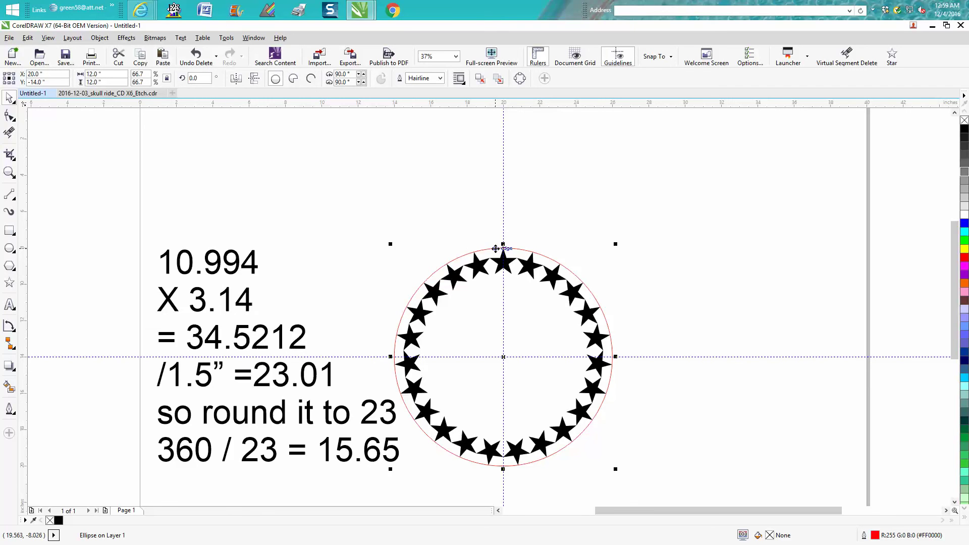
{"action": "key", "text": "Down"}
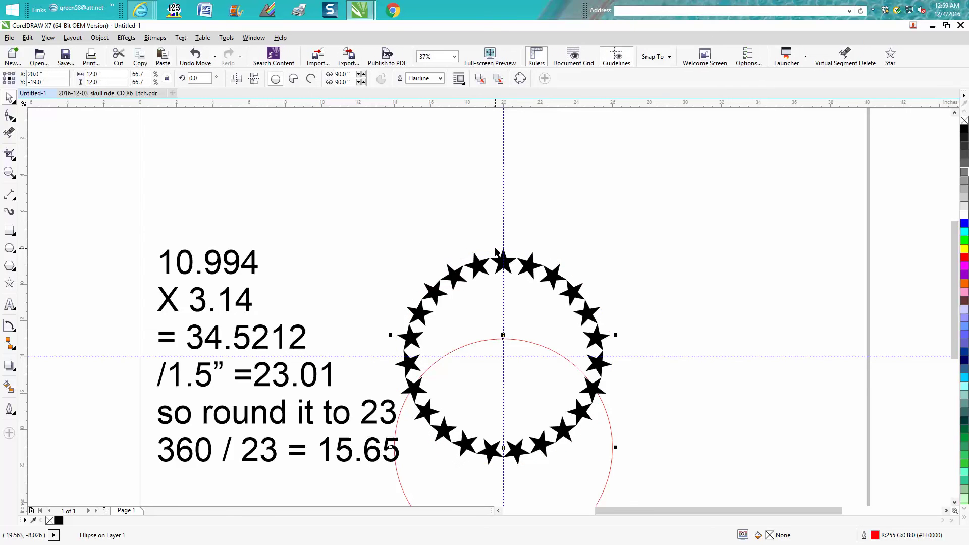
{"action": "key", "text": "Up"}
{"action": "key", "text": "Right"}
{"action": "key", "text": "Right"}
{"action": "key", "text": "Right"}
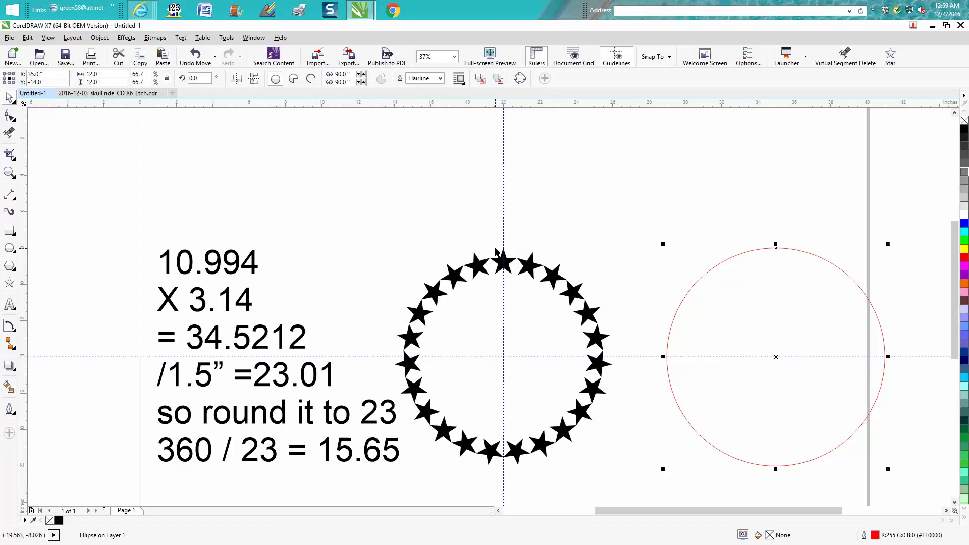
Group the 23 stars, shrink the ring slightly and centre it on the page
{"action": "left_click_drag", "start_coordinate": [381, 248], "coordinate": [649, 473]}
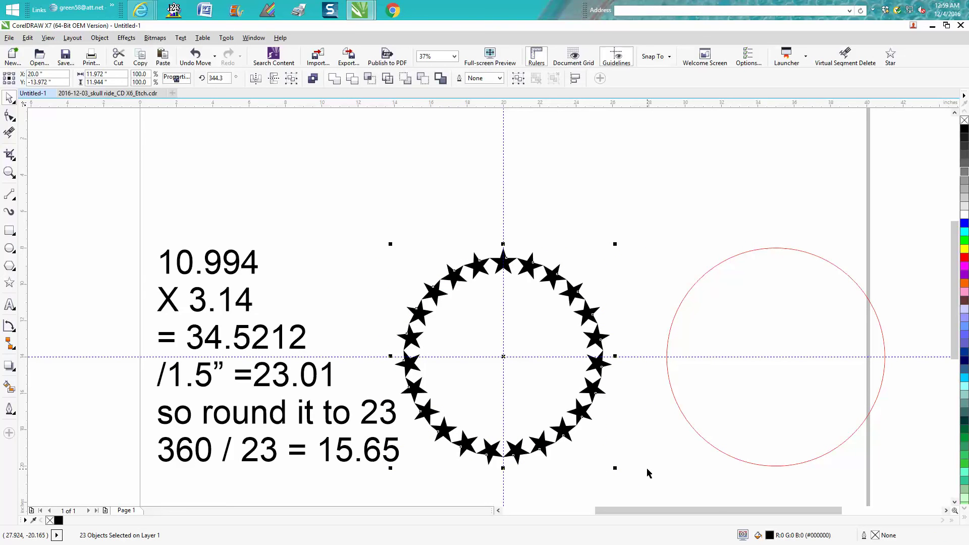
{"action": "key", "text": "ctrl+g"}
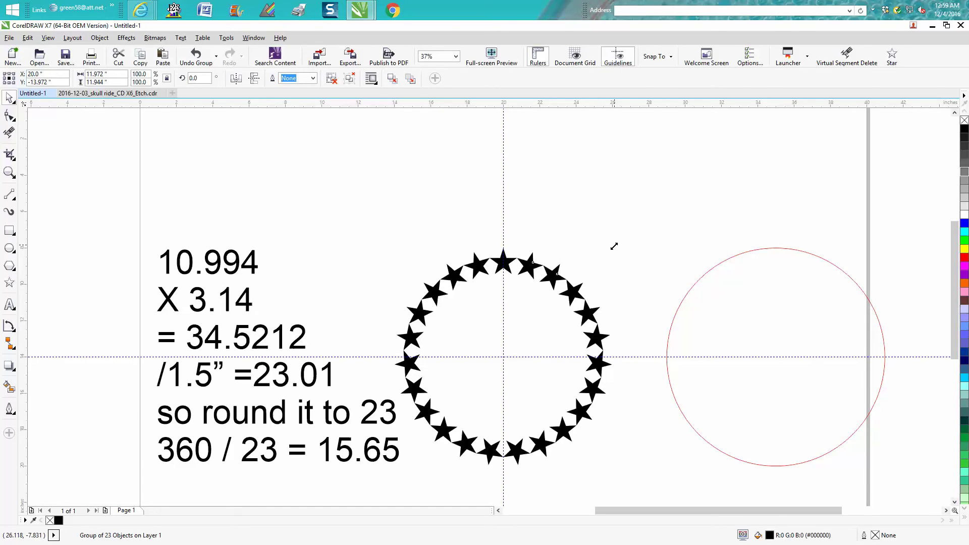
{"action": "left_click_drag", "start_coordinate": [615, 245], "coordinate": [613, 246]}
{"action": "key", "text": "p"}
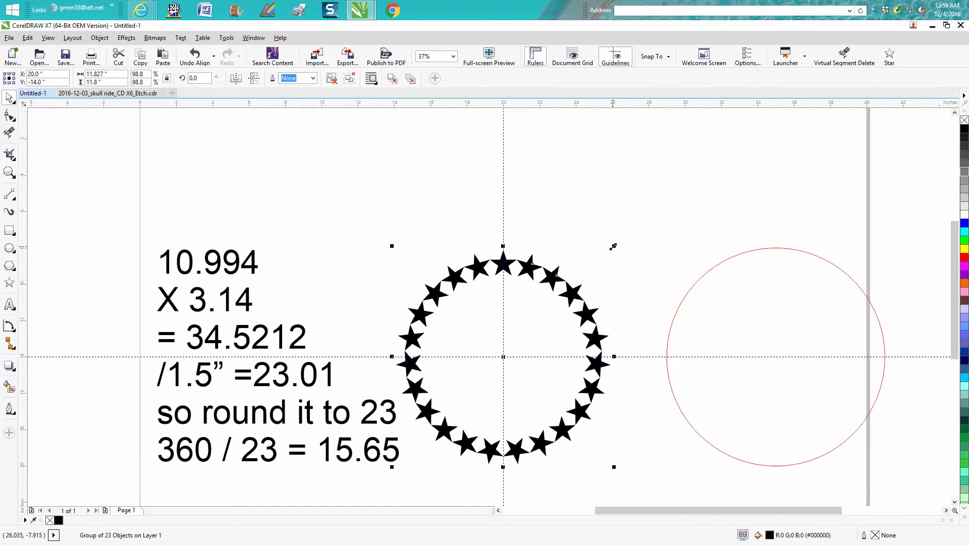
Centre the red circle on the star ring and zoom in on the ring's top
{"action": "left_click", "coordinate": [730, 260]}
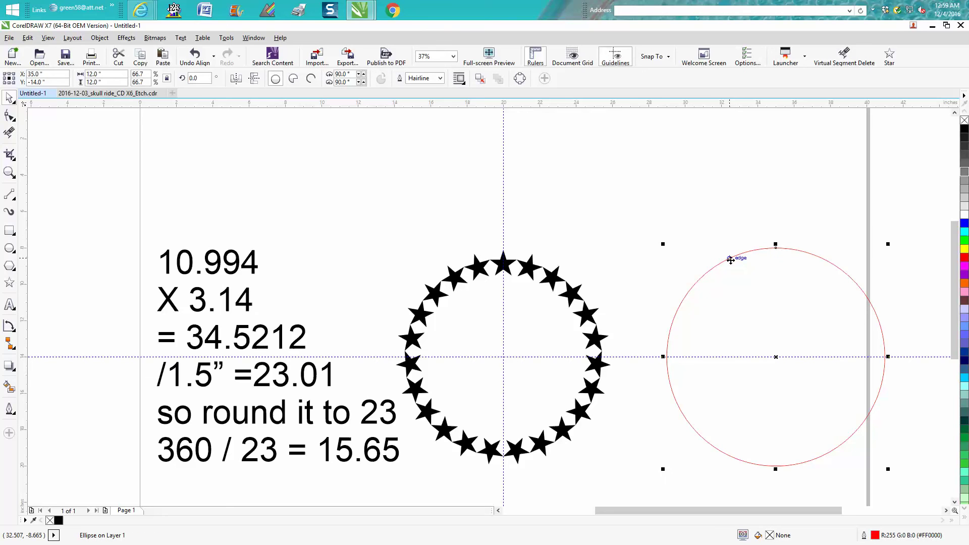
{"action": "key", "text": "p"}
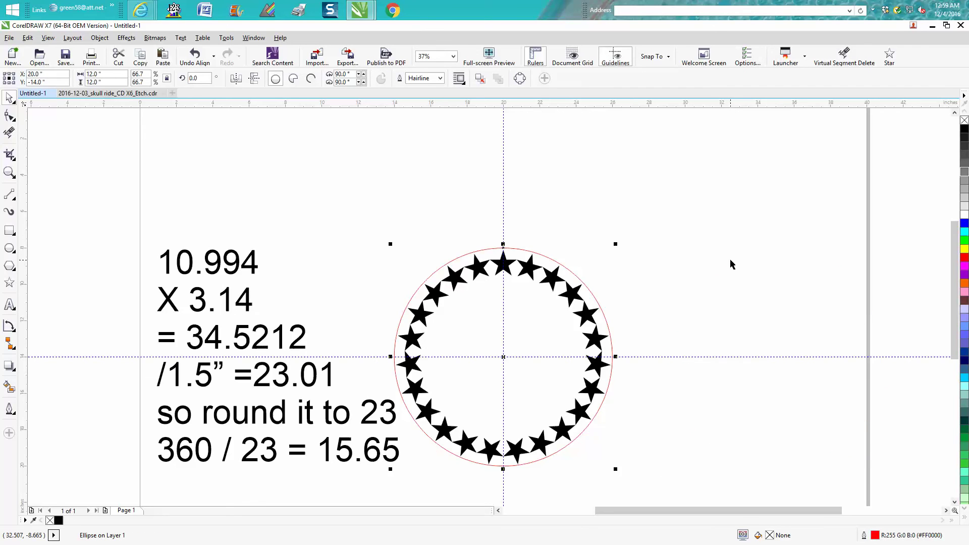
{"action": "left_click", "coordinate": [9, 172]}
{"action": "left_click_drag", "start_coordinate": [402, 216], "coordinate": [622, 329]}
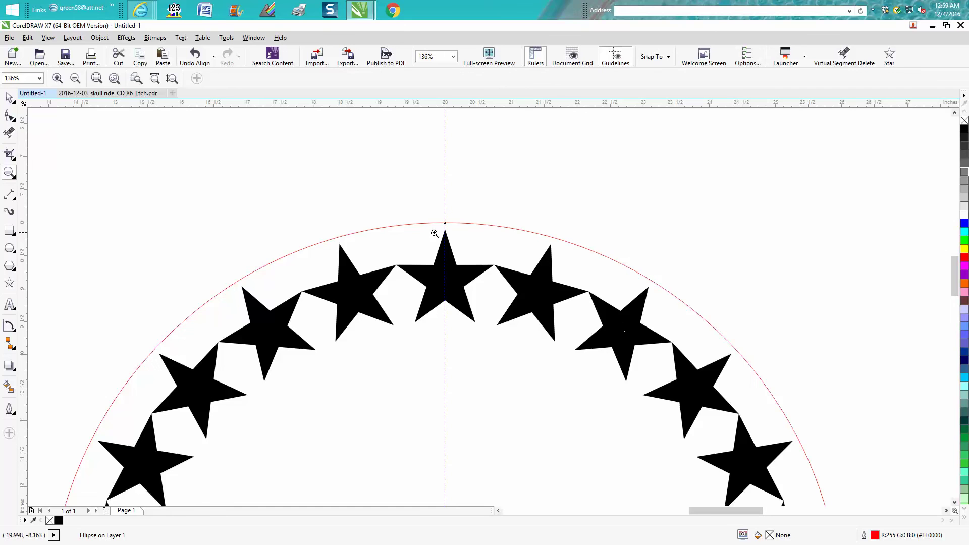
{"action": "scroll", "coordinate": [392, 270], "scroll_direction": "down", "scroll_amount": 5}
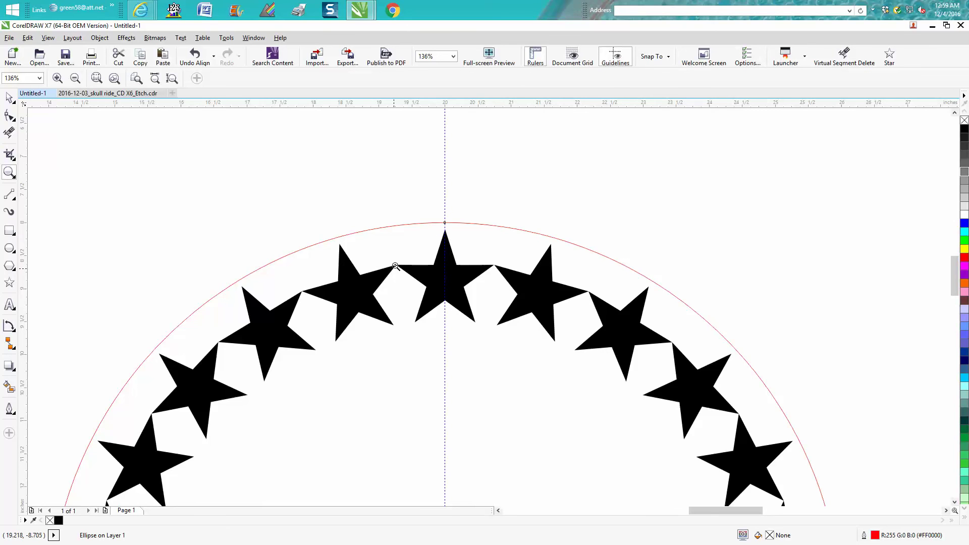